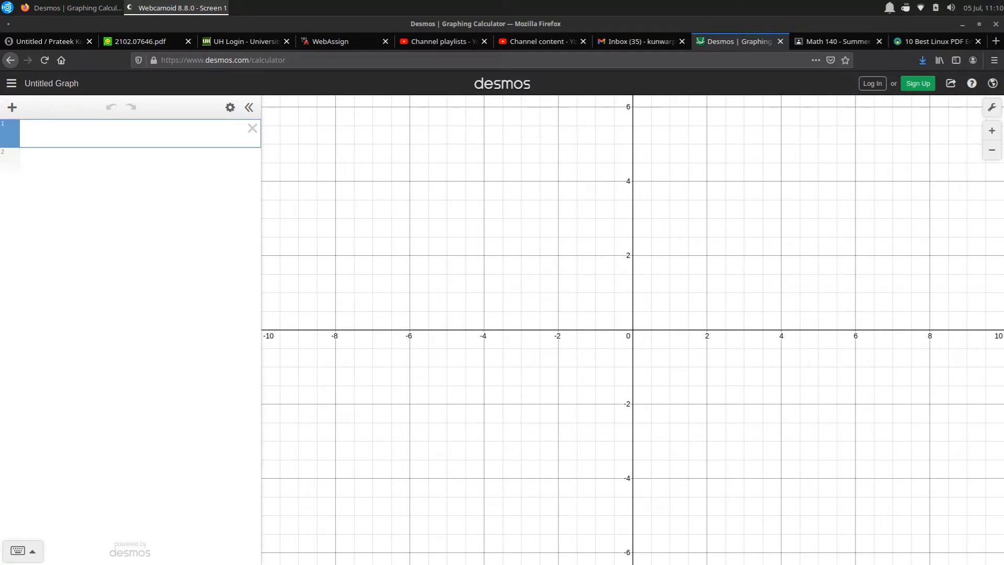
# Switch to the Desmos window, graph y = sin(x) and inspect the curve's x-intercept just past x = 6
pyautogui.hotkey('alt', 'Tab')
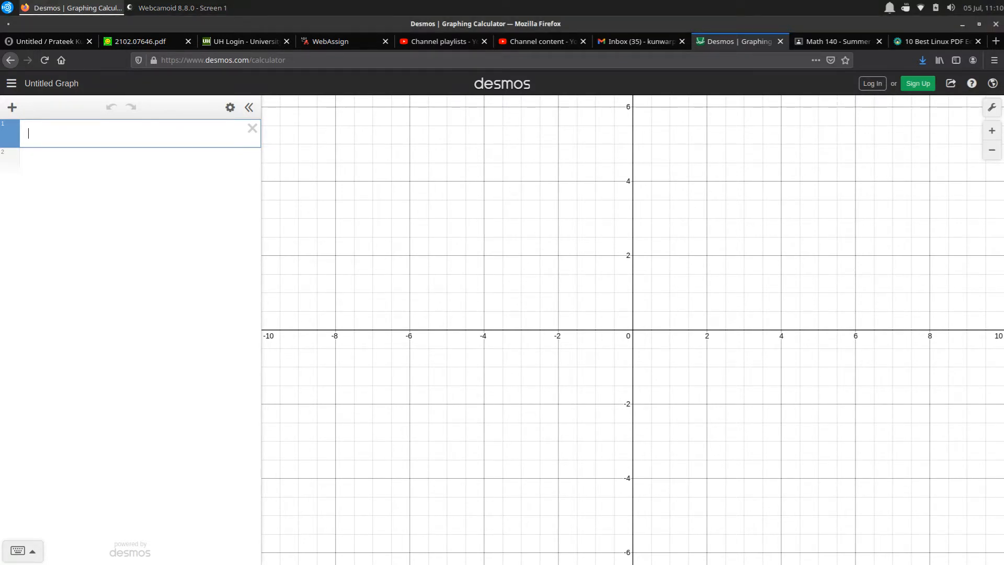
pyautogui.write('y=')
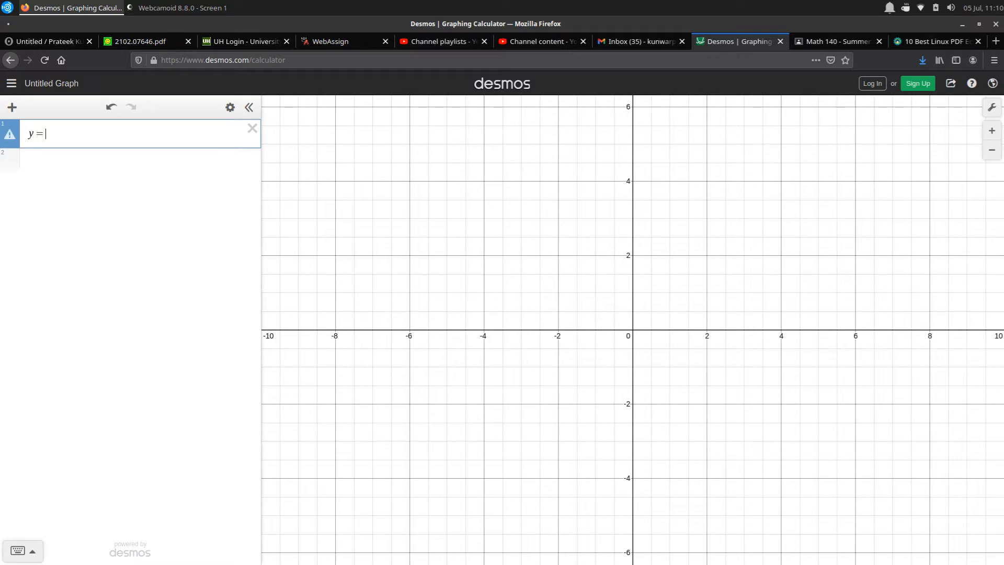
pyautogui.write('sin(x)')
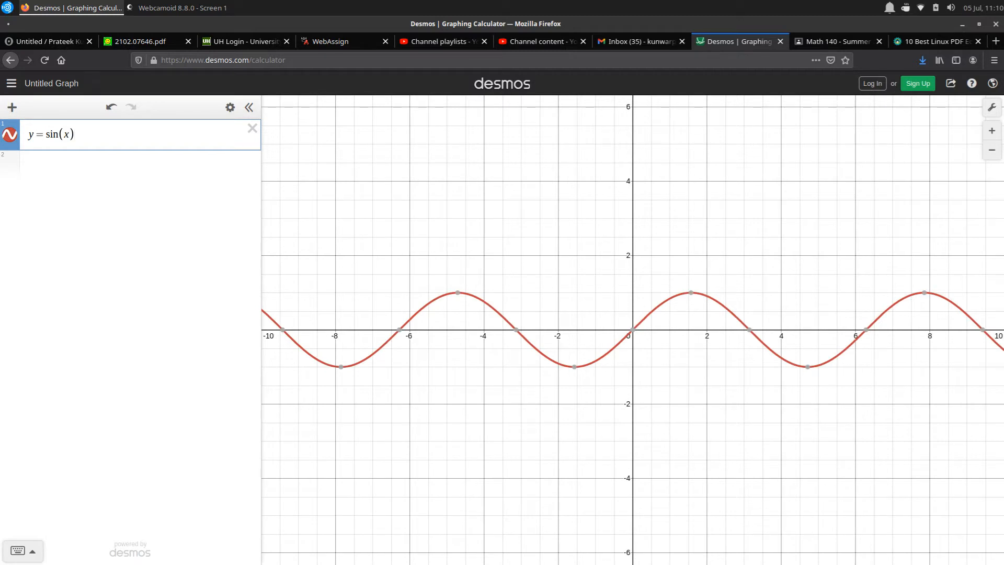
pyautogui.press('Return')
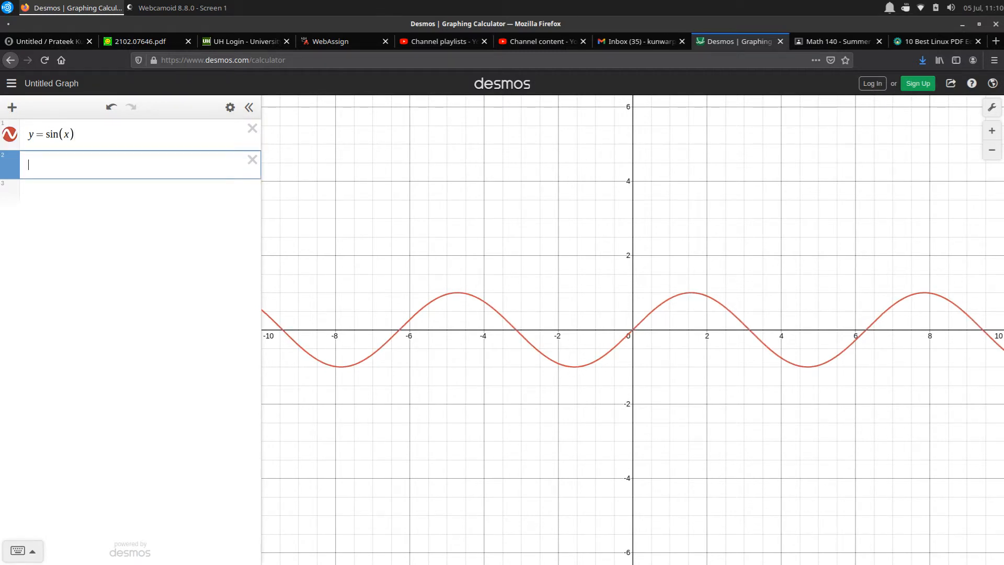
pyautogui.scroll(3, 870, 340)
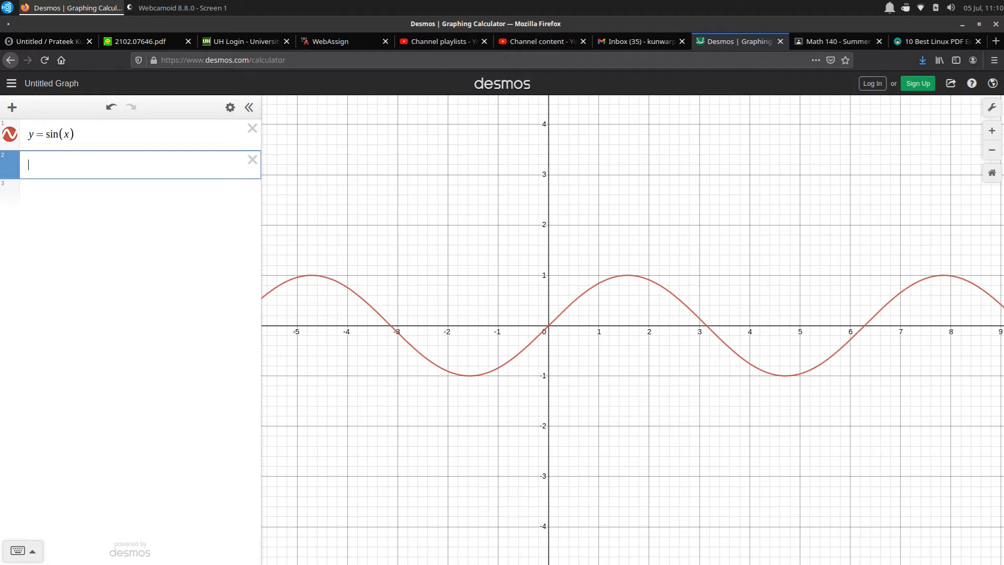
pyautogui.click(865, 327)
pyautogui.moveTo(864, 326)
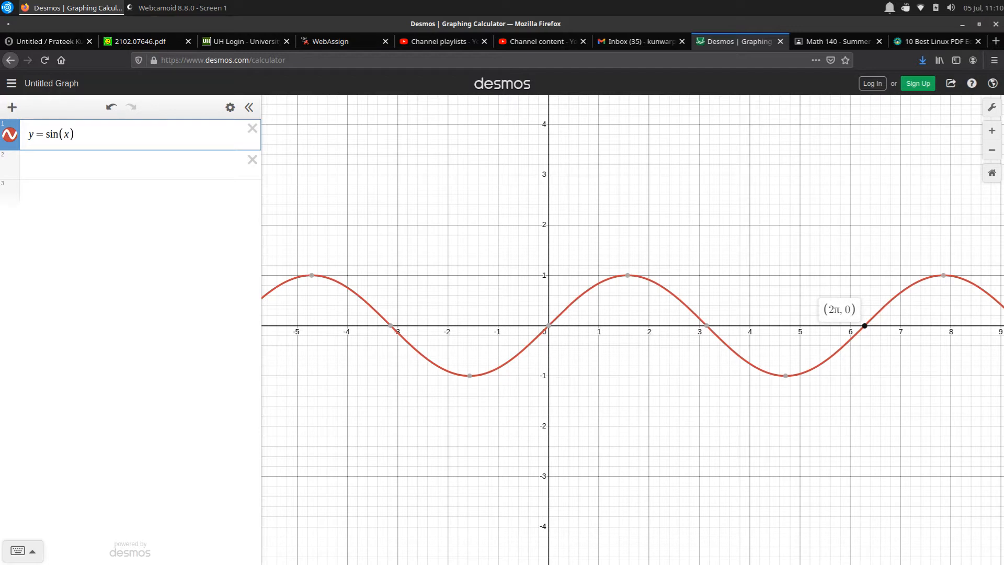
pyautogui.scroll(-2, 587, 345)
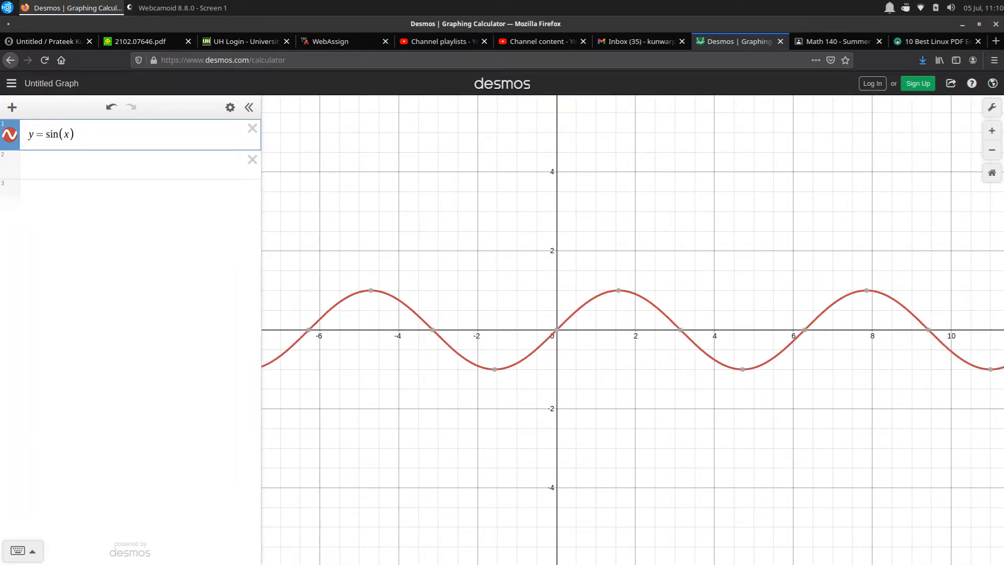
# Graph y = 2 sin x as the second expression to compare its amplitude with the first curve
pyautogui.click(104, 165)
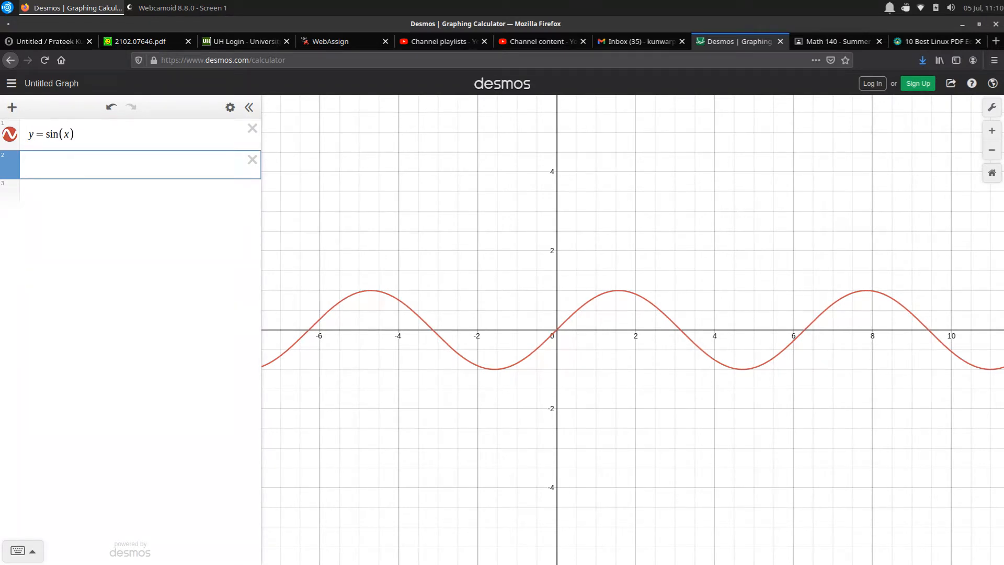
pyautogui.write('y=')
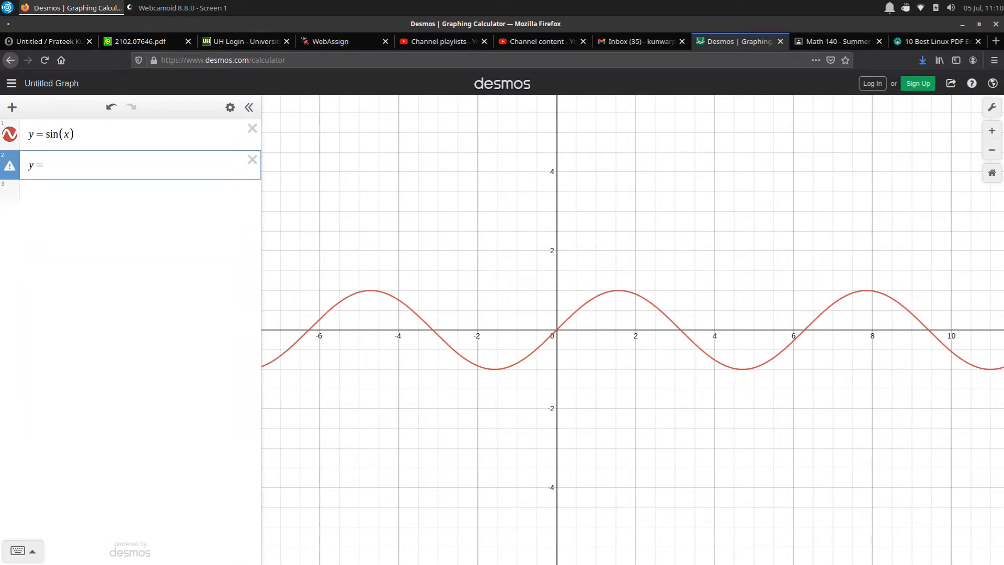
pyautogui.write('2x')
pyautogui.press('BackSpace')
pyautogui.write('sin x')
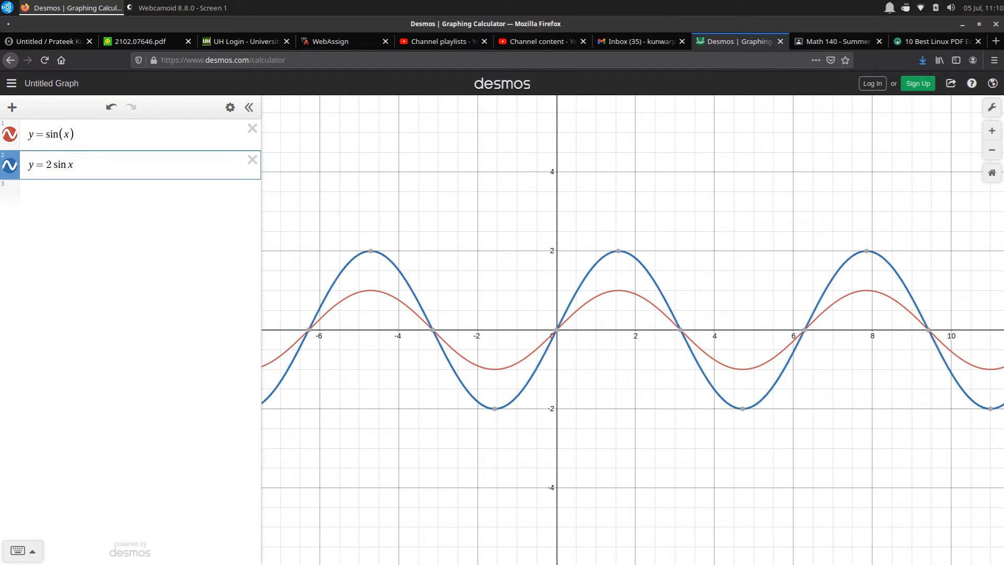
pyautogui.moveTo(804, 330)
# Add y = 4 sin x as the third expression
pyautogui.click(140, 194)
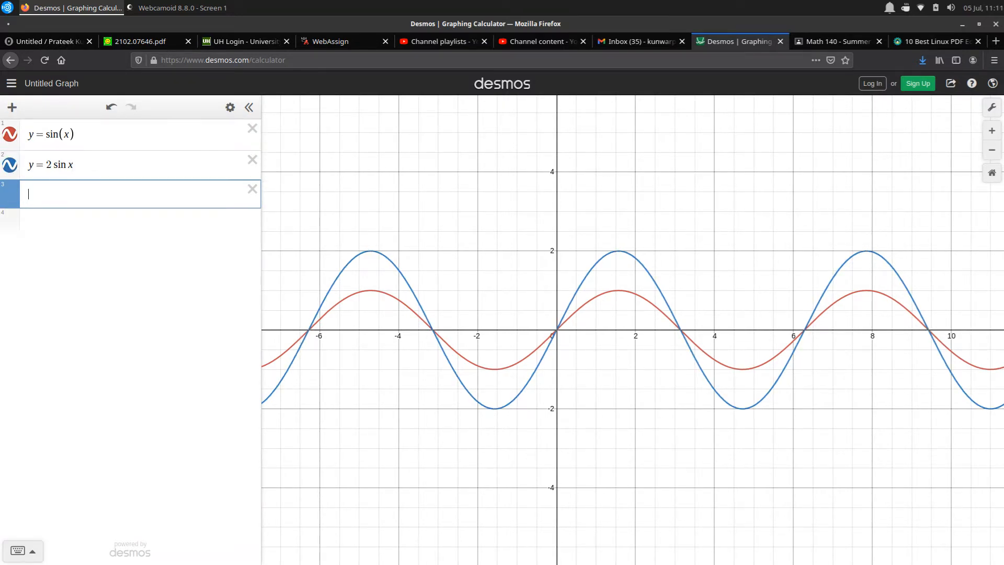
pyautogui.write('y=x')
pyautogui.press('BackSpace')
pyautogui.write('sin 4')
pyautogui.hotkey('ctrl', 'z')
pyautogui.hotkey('ctrl', 'z')
pyautogui.press('BackSpace')
pyautogui.write('4x')
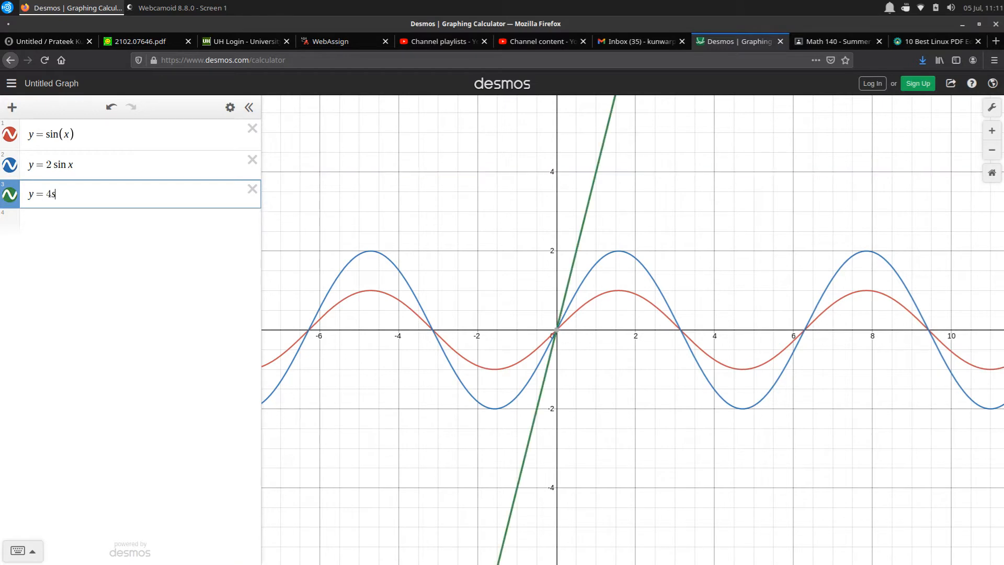
pyautogui.press('BackSpace')
pyautogui.write('sinx')
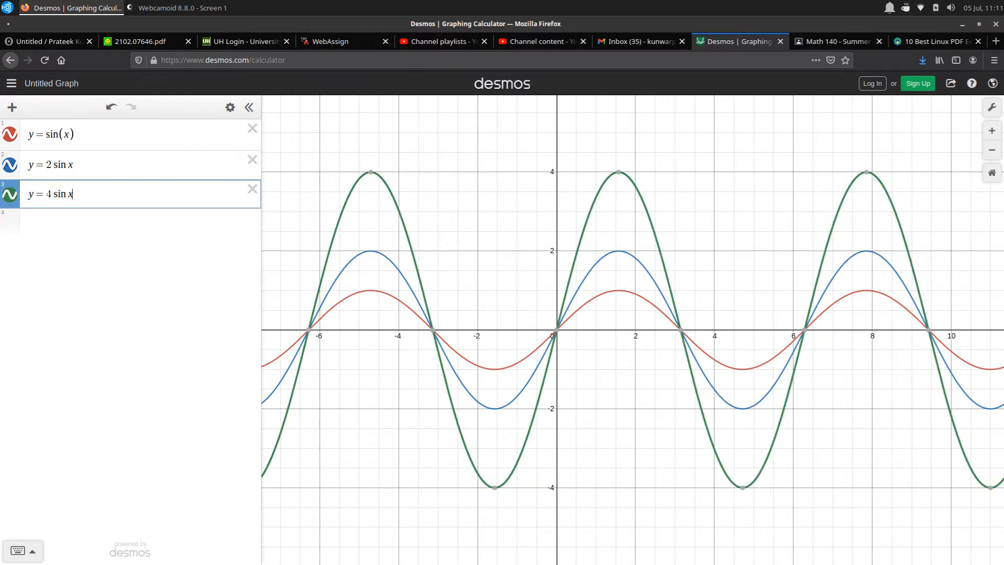
# Remove the leading coefficients 2 and 4 from the second and third sine expressions
pyautogui.click(52, 165)
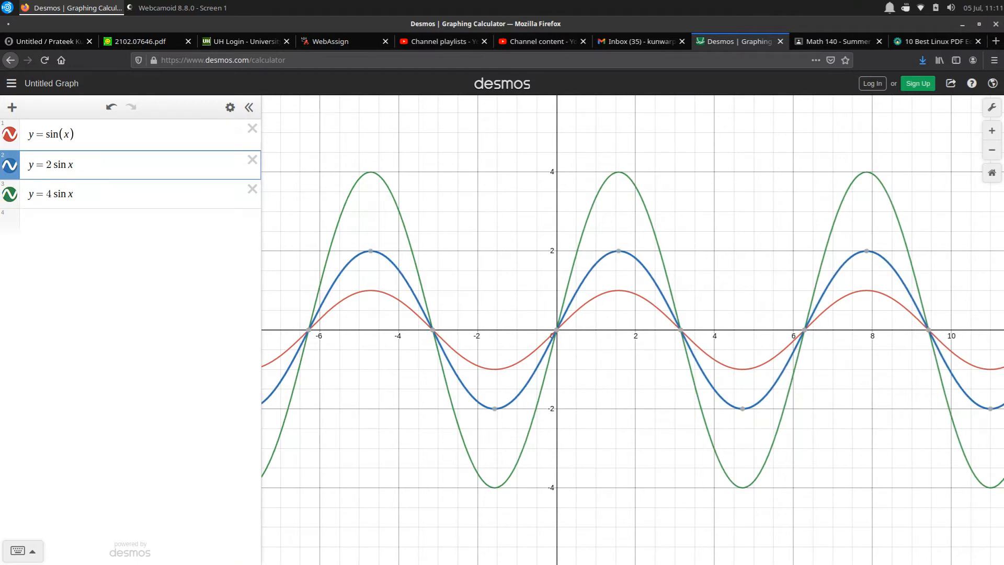
pyautogui.press('BackSpace')
pyautogui.click(51, 194)
pyautogui.press('BackSpace')
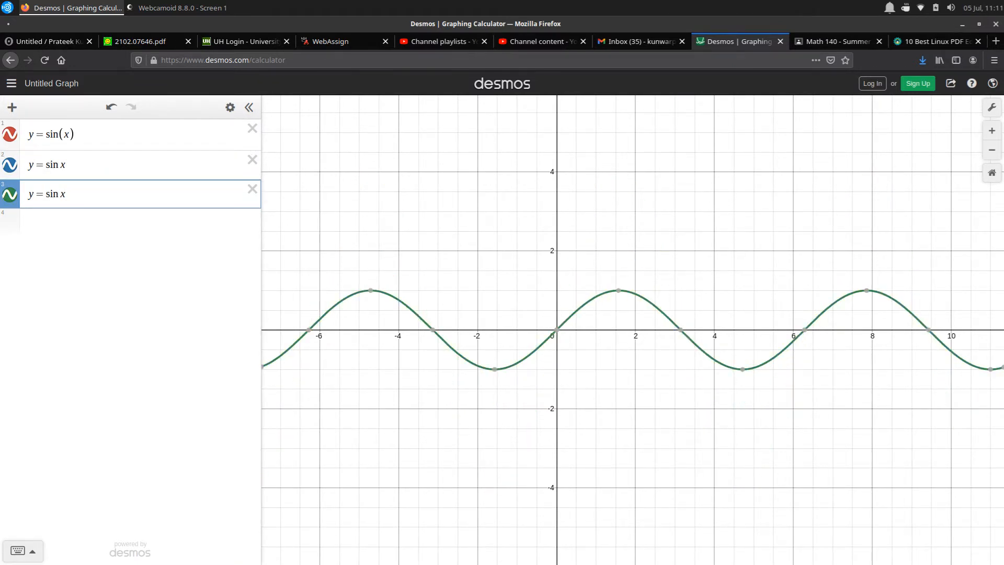
# Change the second expression to y = sin 2x and the third to y = sin 4x
pyautogui.click(63, 165)
pyautogui.write('2')
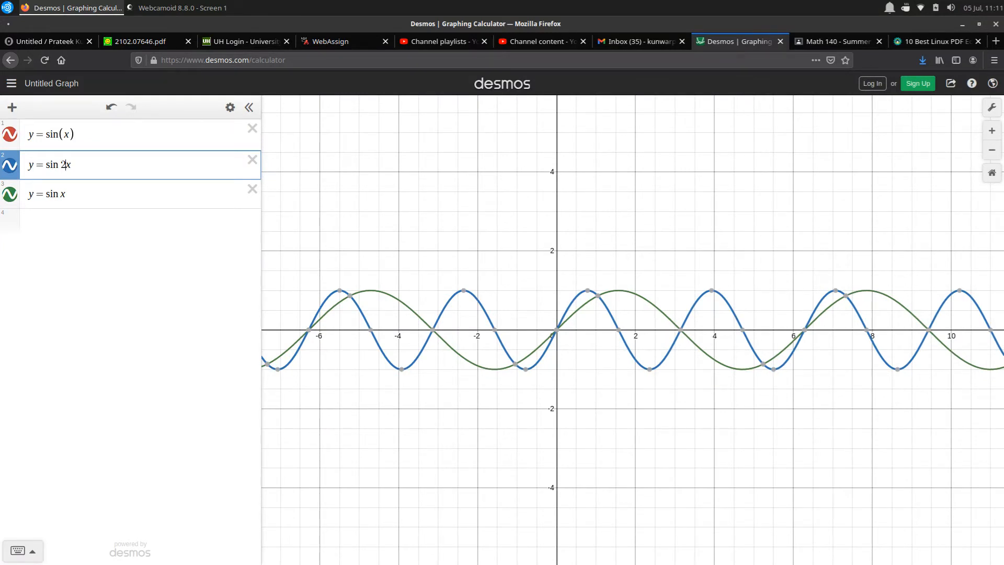
pyautogui.moveTo(680, 330)
pyautogui.click(60, 194)
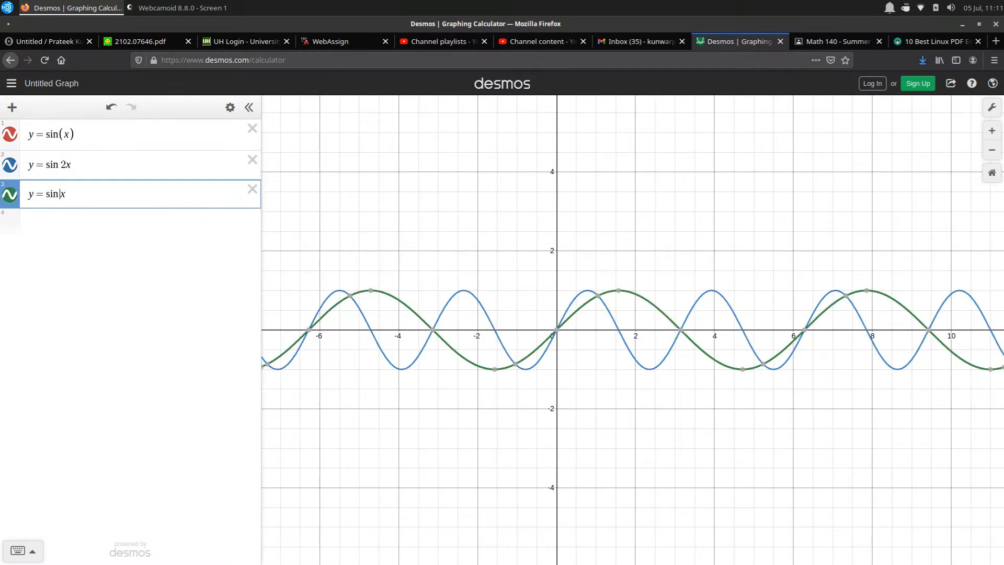
pyautogui.write('4')
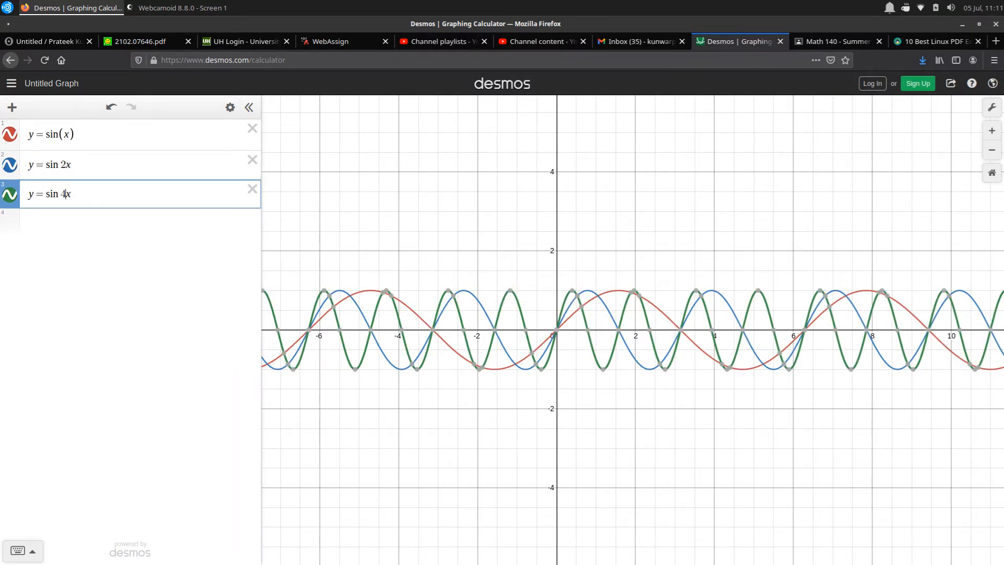
pyautogui.moveTo(619, 330)
# Add y = sin 0.5x as the fourth expression and inspect the curves' shared x-axis crossing between x = 12 and 14
pyautogui.press('Return')
pyautogui.write('y = ')
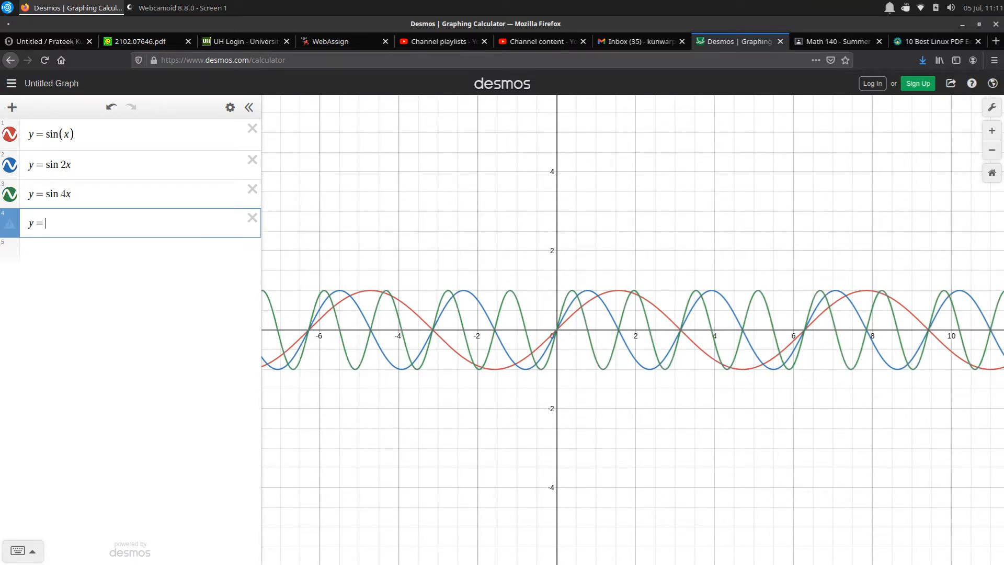
pyautogui.write('sin 0.5x')
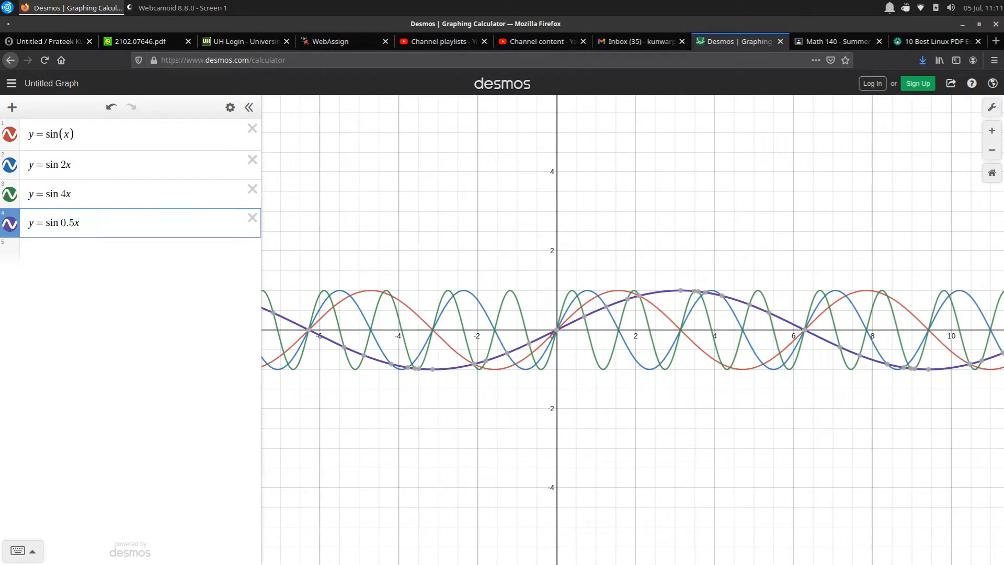
pyautogui.moveTo(690, 419); pyautogui.dragTo(472, 413)
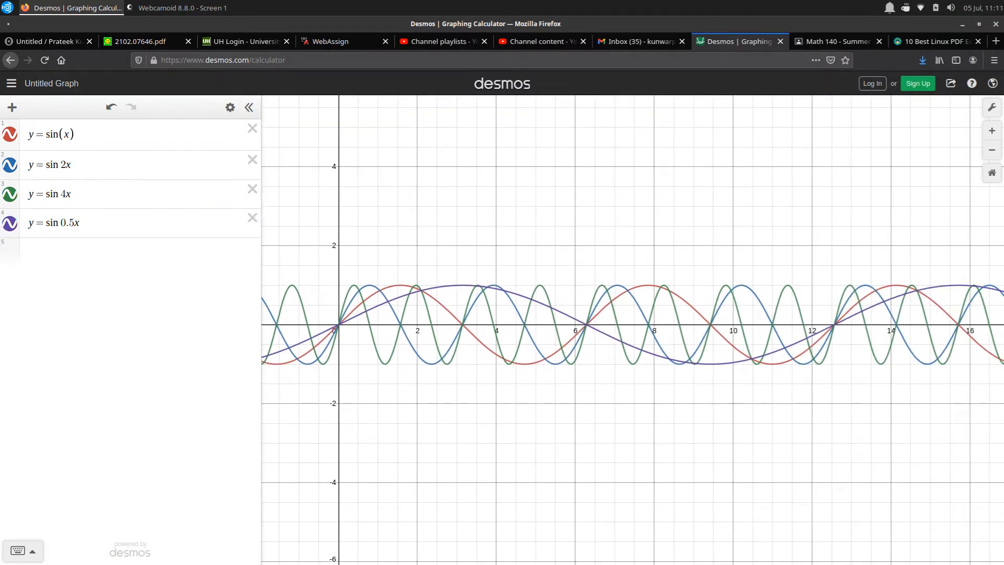
pyautogui.click(835, 325)
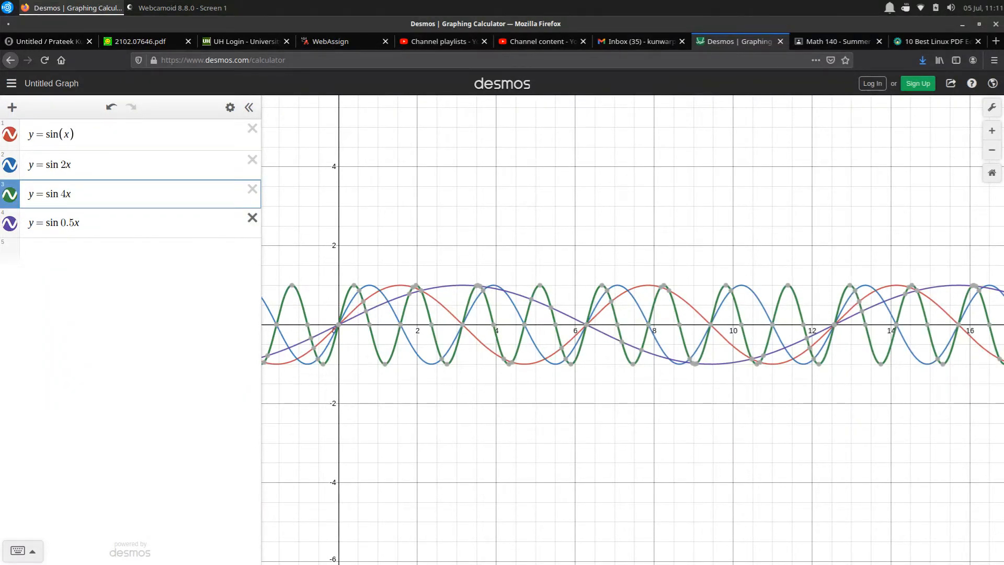
# Delete all four sine expressions to clear the graph
pyautogui.click(252, 217)
pyautogui.click(253, 189)
pyautogui.click(253, 160)
pyautogui.click(252, 128)
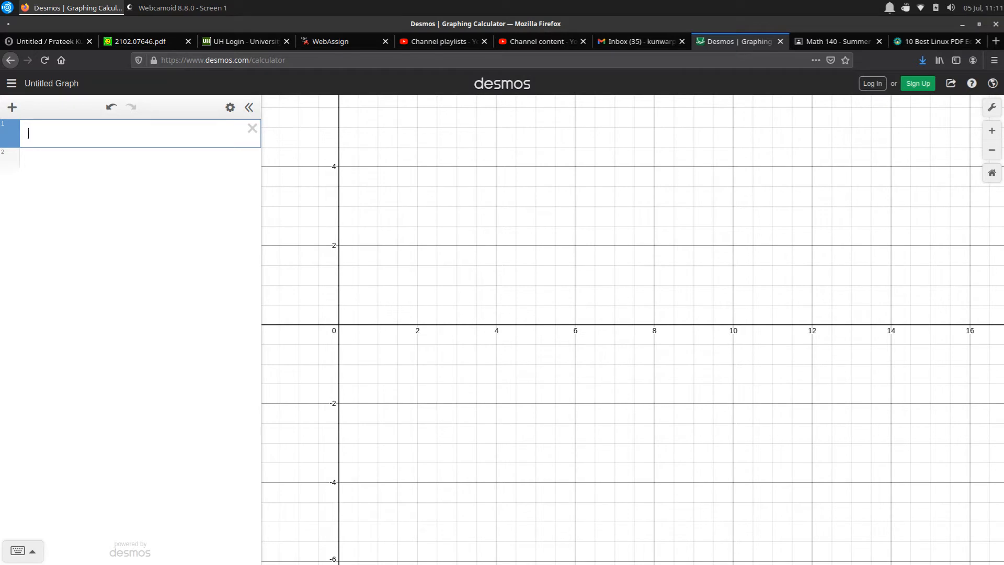
# Graph y = sin x + cos x as the first expression
pyautogui.write('y = s')
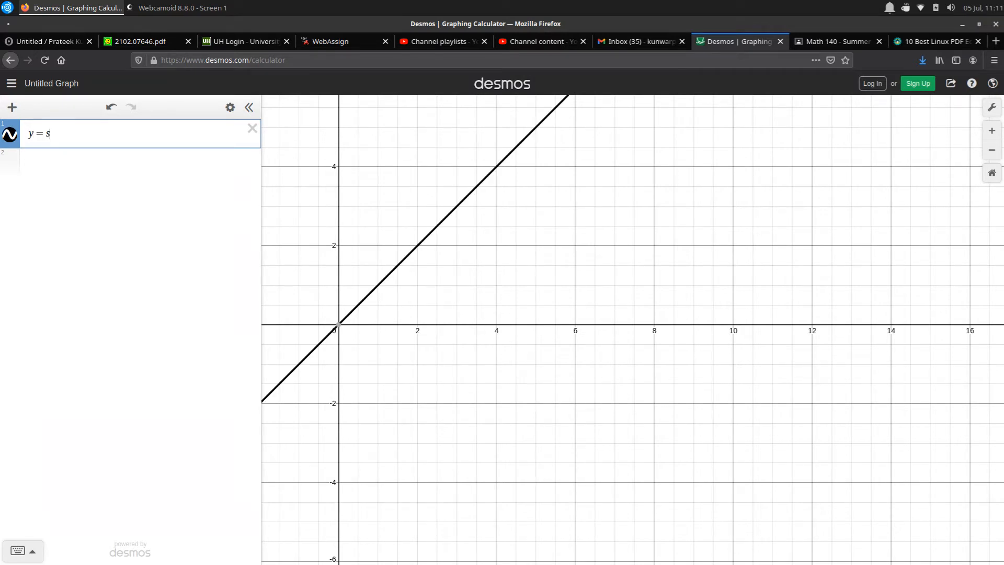
pyautogui.write('in x ')
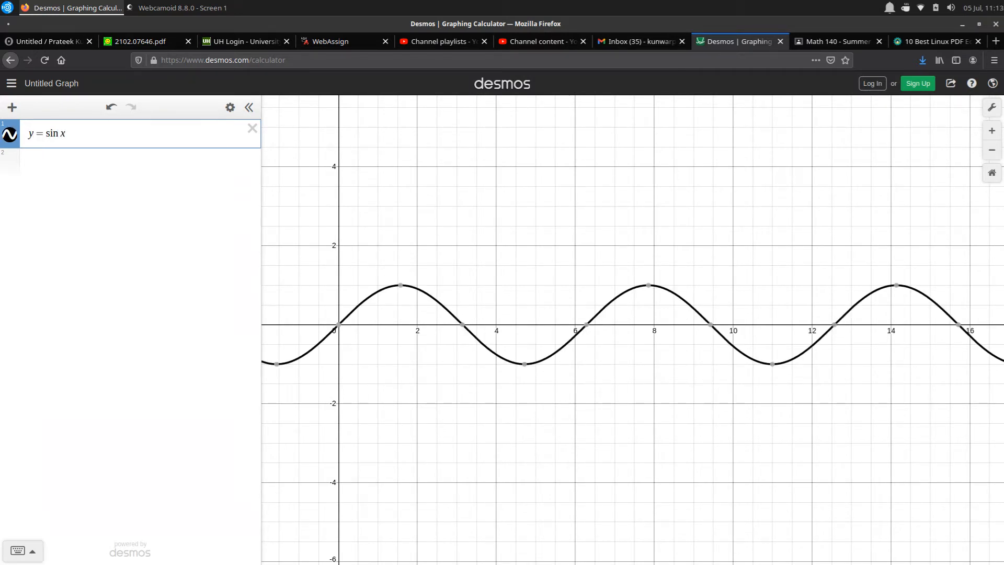
pyautogui.write('+ c')
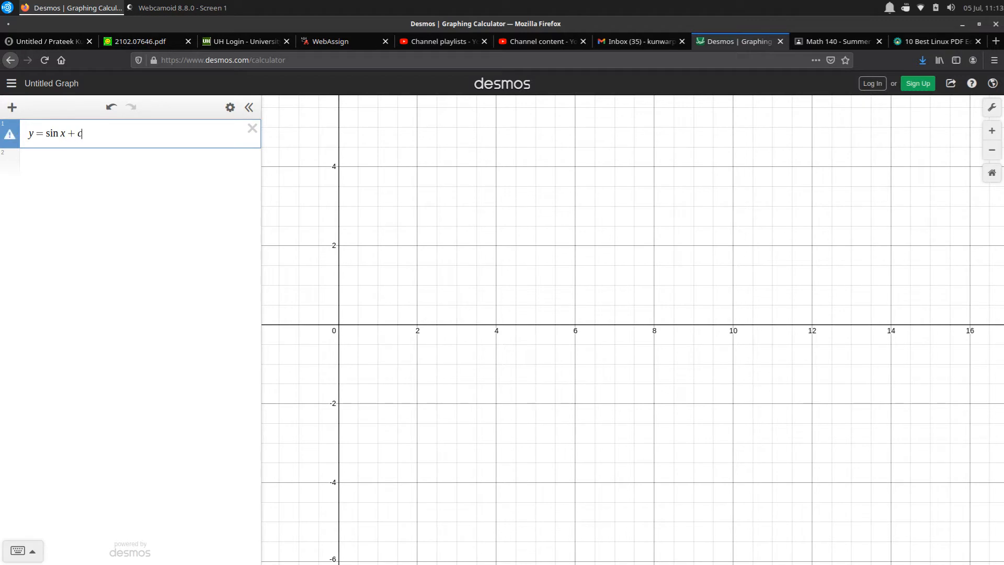
pyautogui.write('os x')
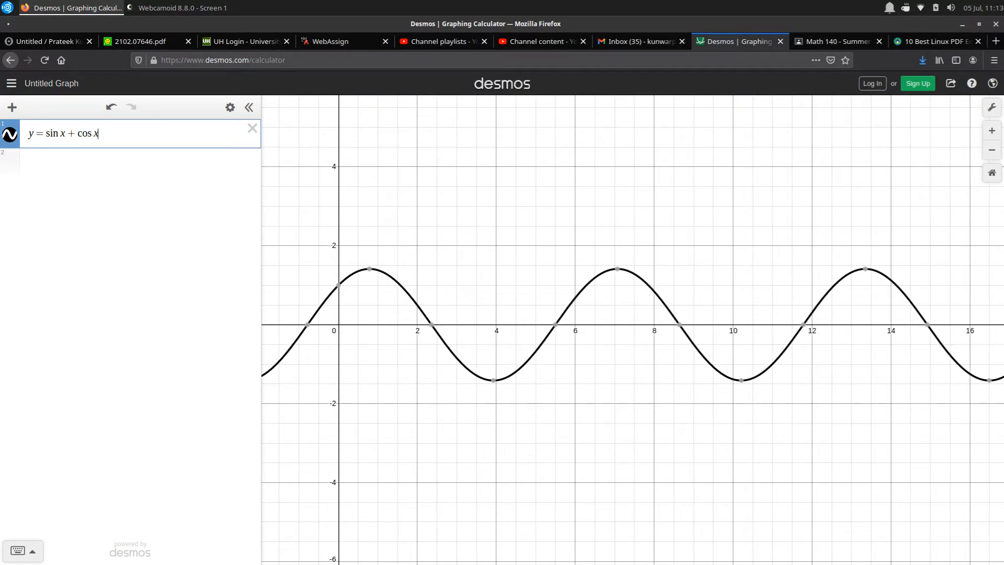
pyautogui.moveTo(375, 347); pyautogui.dragTo(499, 366)
pyautogui.scroll(-2, 642, 349)
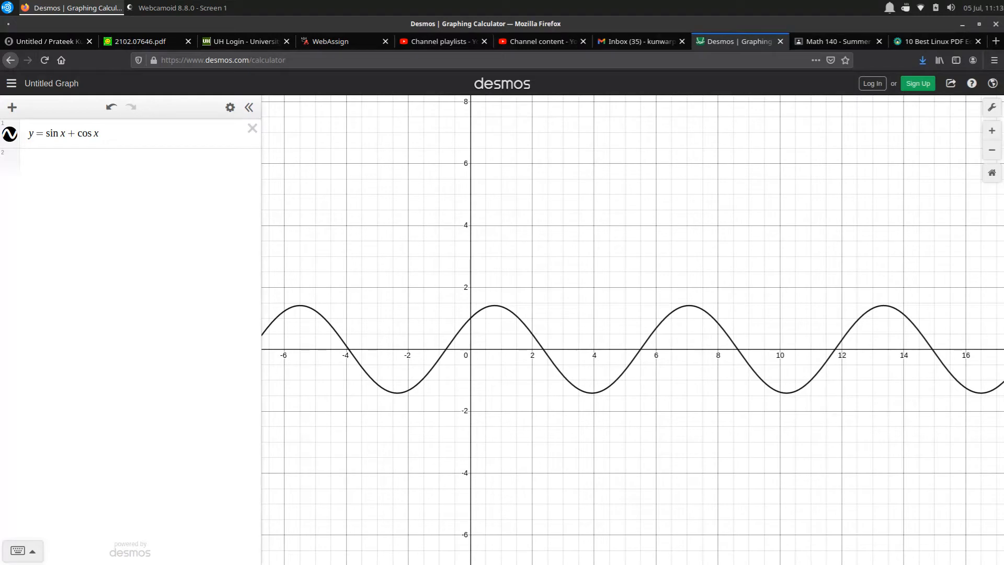
# Add y = sin x as the second expression, below the combined function
pyautogui.click(99, 133)
pyautogui.press('Return')
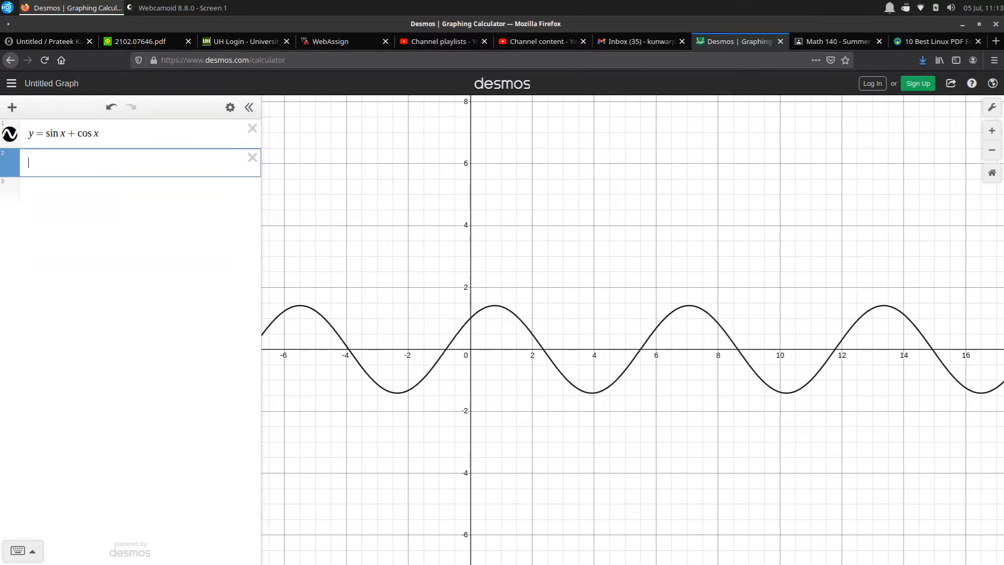
pyautogui.write('y = sin x')
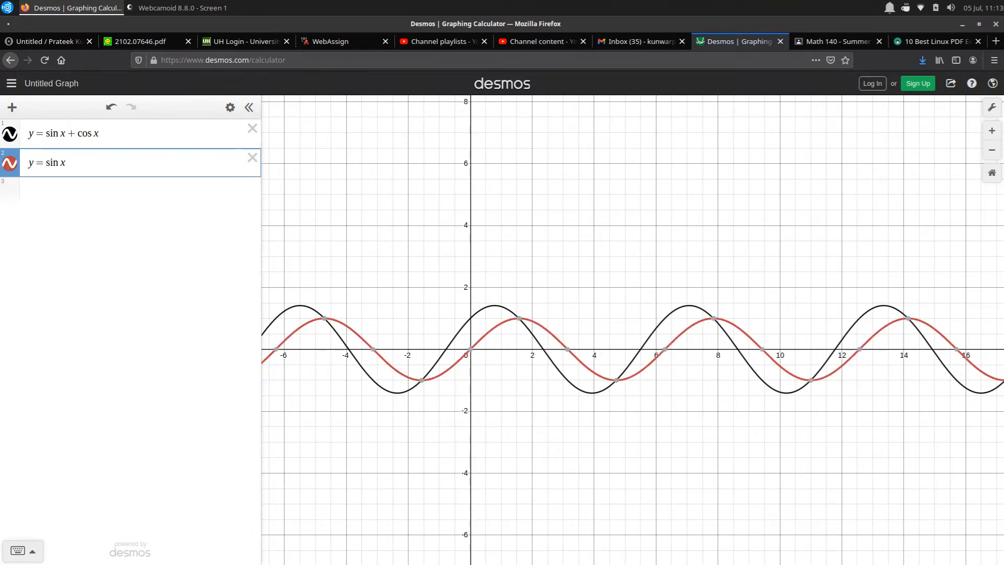
# Add y = cos x as the third expression and highlight the sin x + cos x curve for comparison
pyautogui.press('Return')
pyautogui.write('y = ')
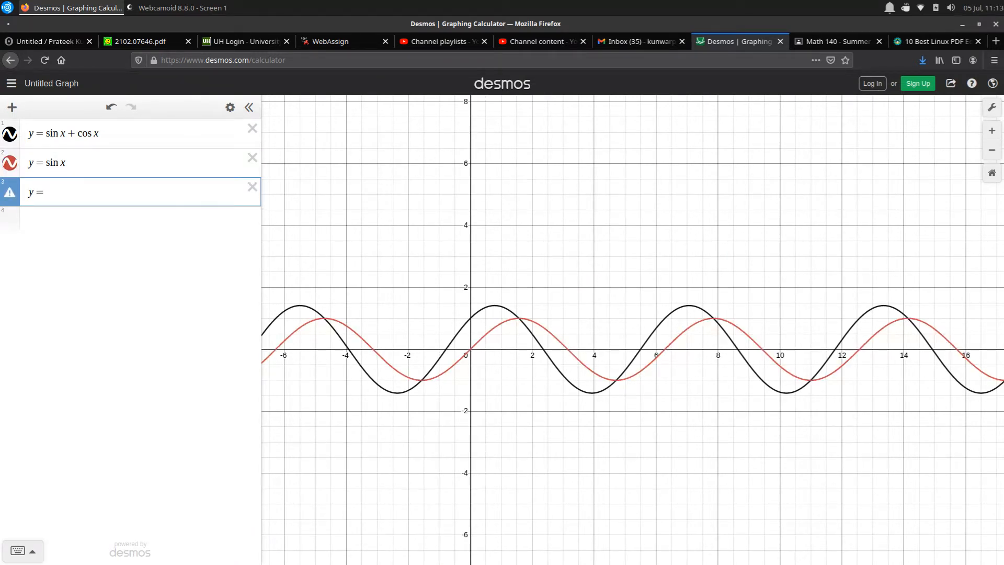
pyautogui.write('cos x')
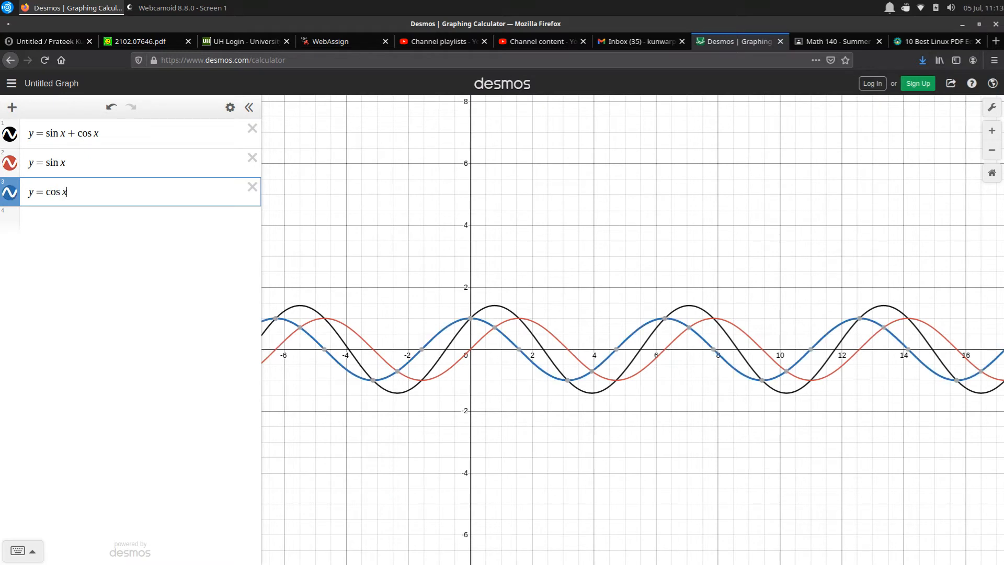
pyautogui.press('Return')
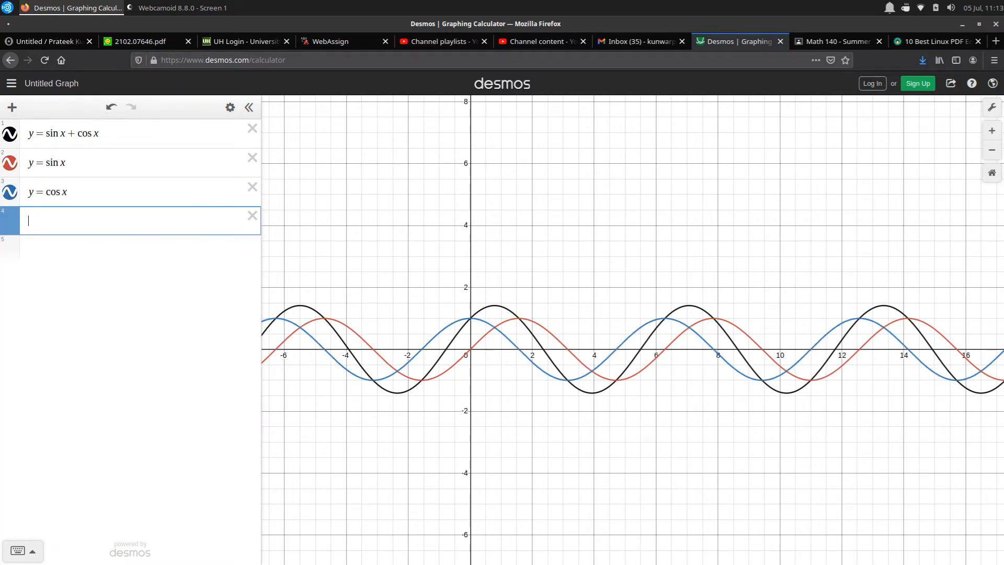
pyautogui.click(494, 326)
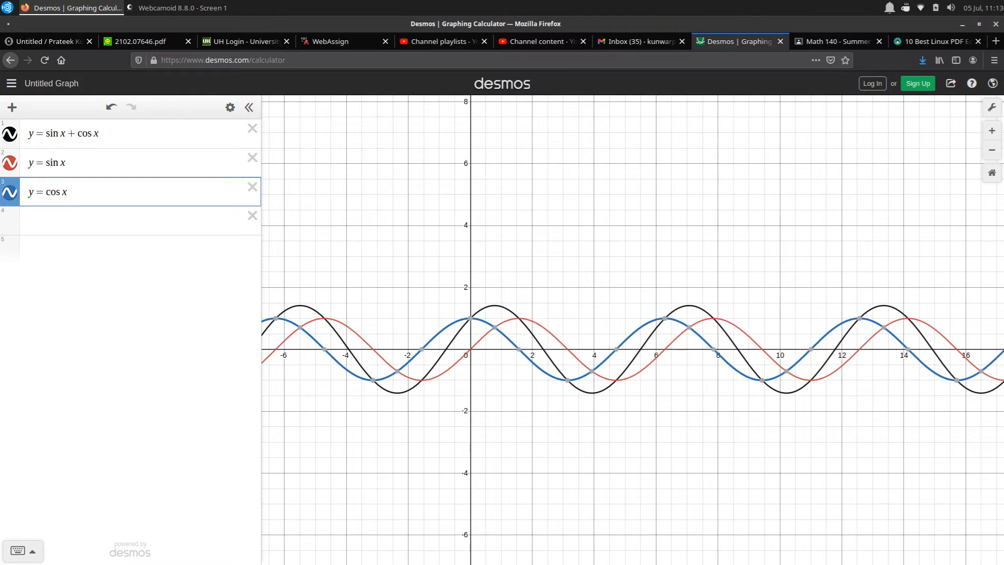
pyautogui.click(495, 305)
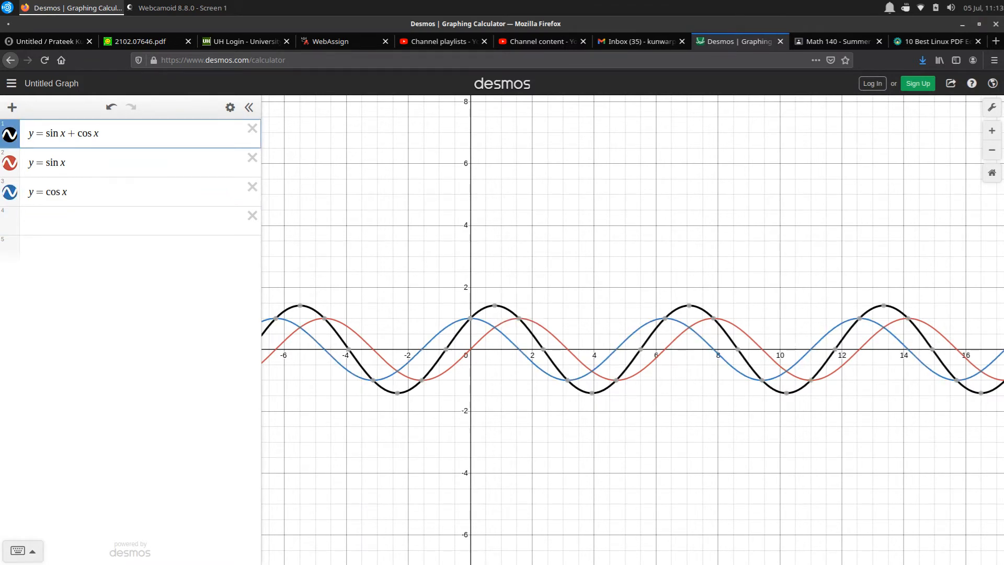
# Compare the sin x, cos x and sin x + cos x curves and inspect the combined curve's first positive x-intercept
pyautogui.click(494, 327)
pyautogui.moveTo(494, 327)
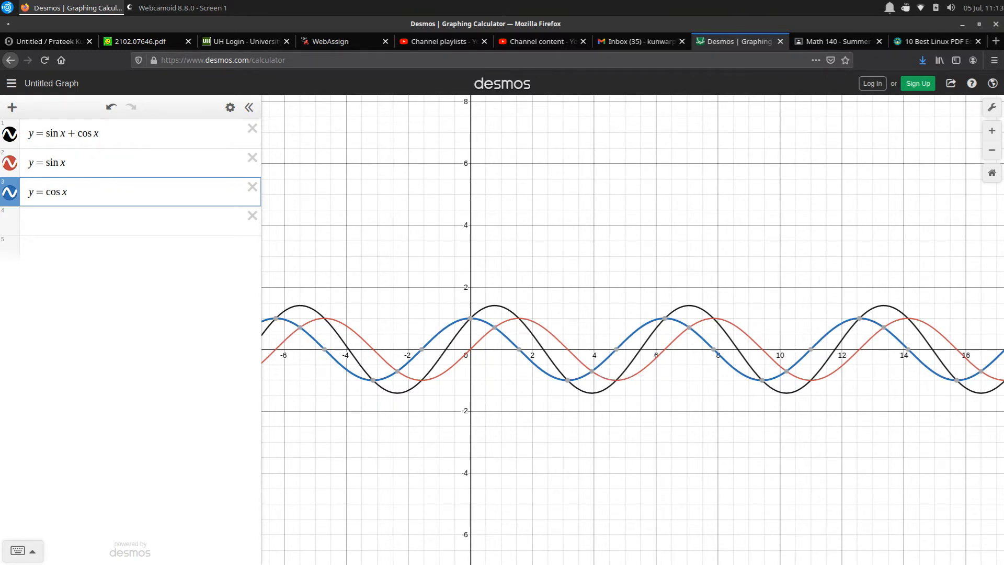
pyautogui.click(546, 329)
pyautogui.click(548, 374)
pyautogui.click(543, 349)
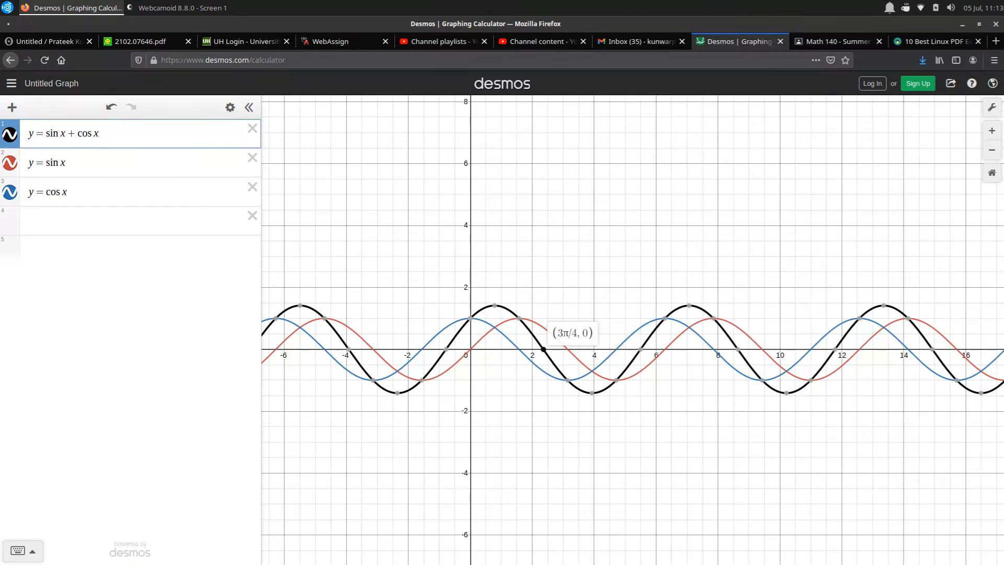
# Delete the separate y = sin x and y = cos x expressions and change the remaining function to y = sin 2x + 2 cos x
pyautogui.click(252, 187)
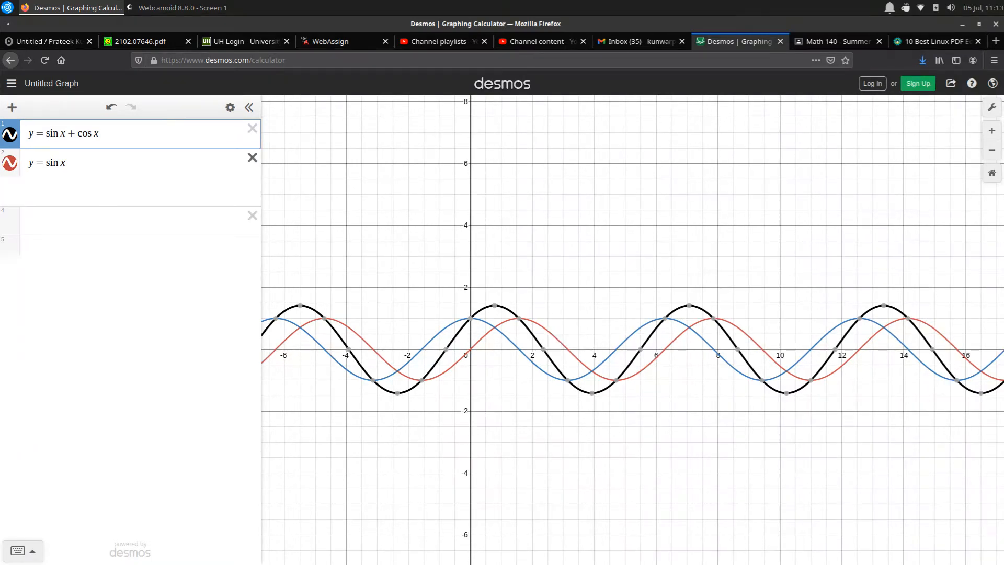
pyautogui.click(252, 158)
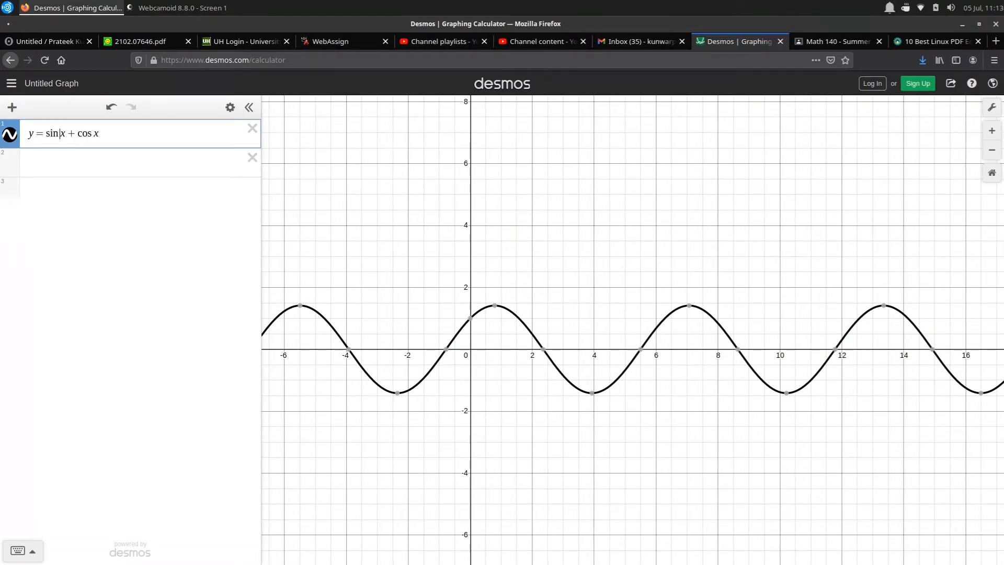
pyautogui.write('2x + ')
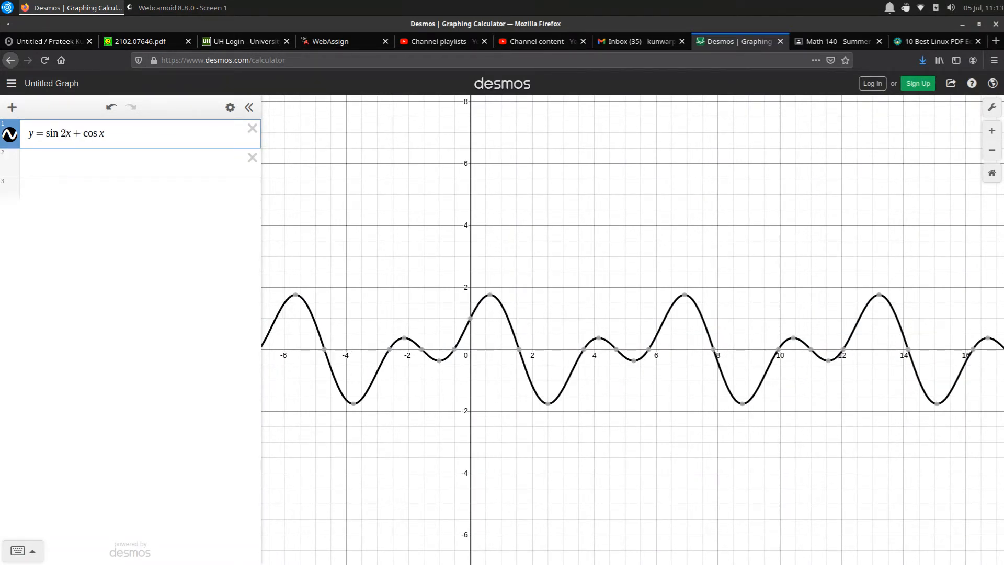
pyautogui.write('2')
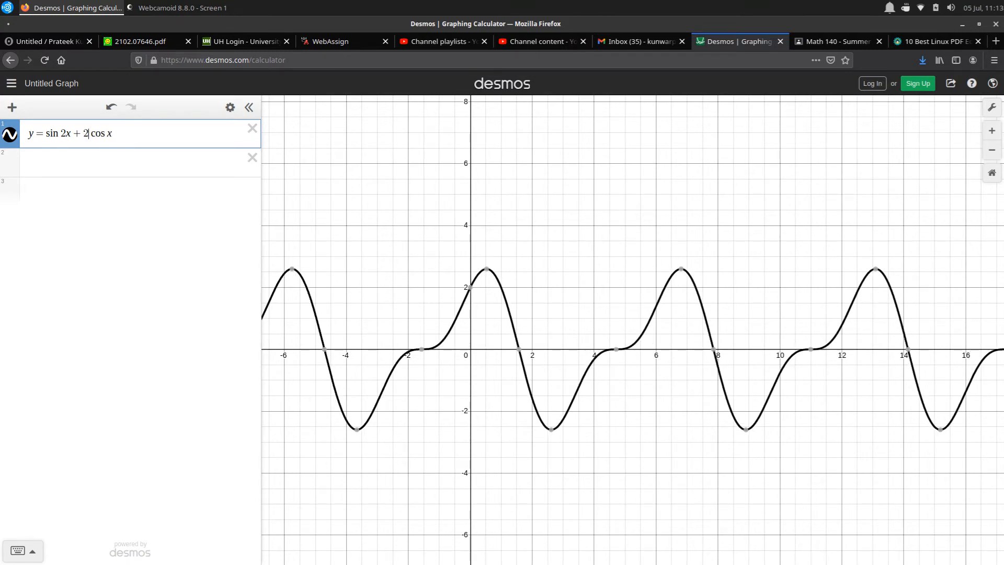
# Try 3 and 2 as the multiplier of x inside the cosine term to compare the resulting curves
pyautogui.moveTo(654, 361); pyautogui.dragTo(474, 349)
pyautogui.scroll(-4, 518, 324)
pyautogui.scroll(-1, 612, 376)
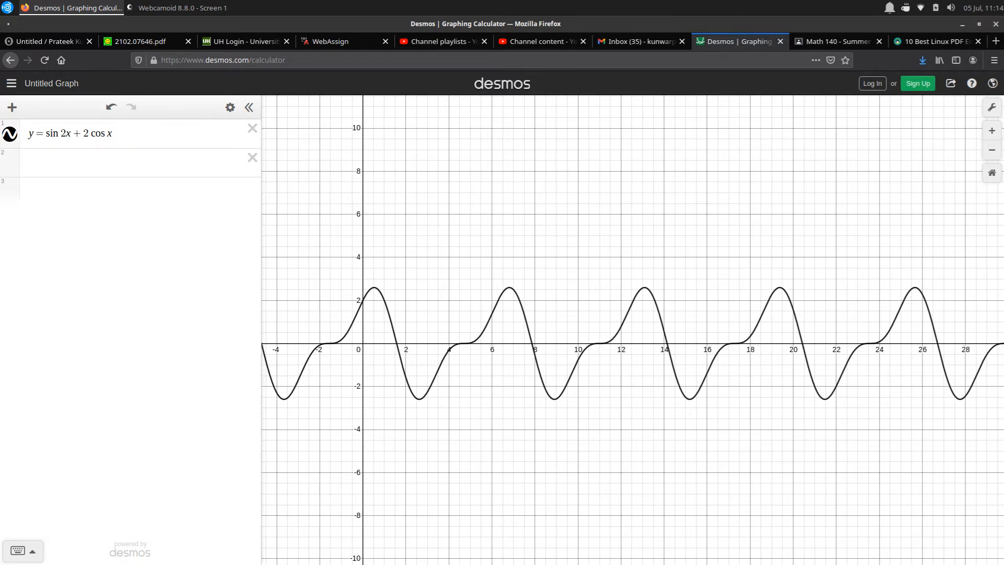
pyautogui.click(107, 133)
pyautogui.write('3')
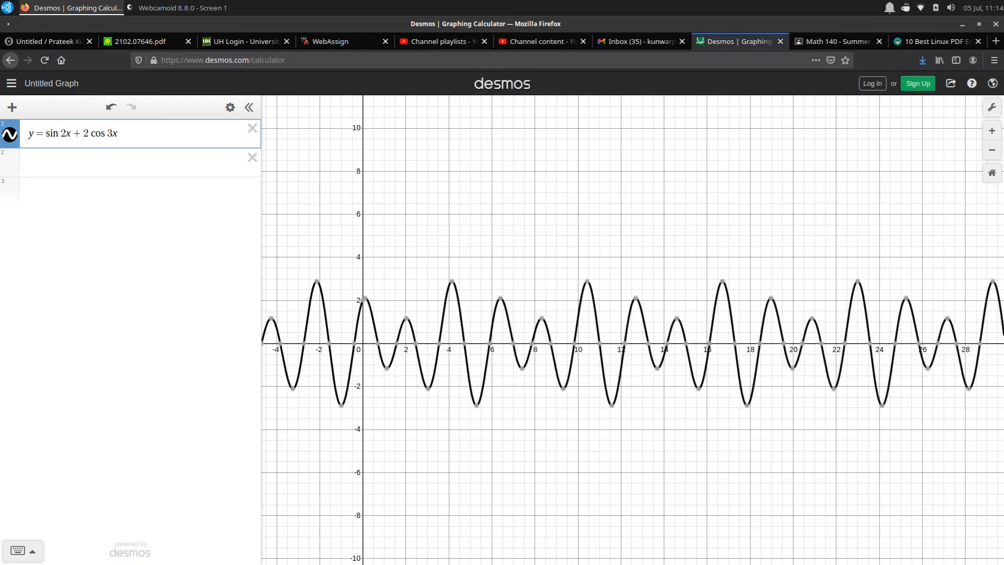
pyautogui.press('BackSpace')
pyautogui.write('2')
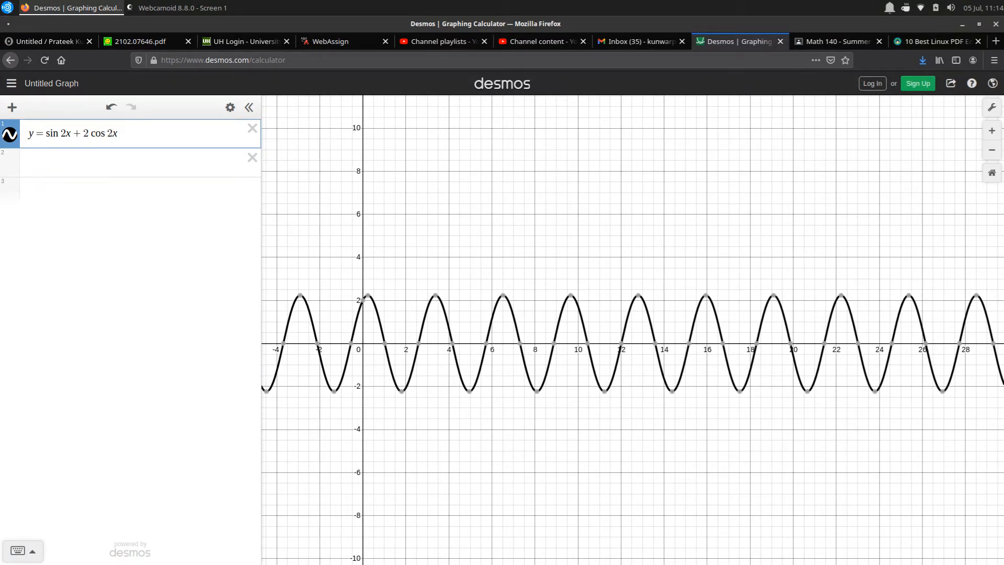
# Change the function to y = sin 3x + 2 cos 5x
pyautogui.press('BackSpace')
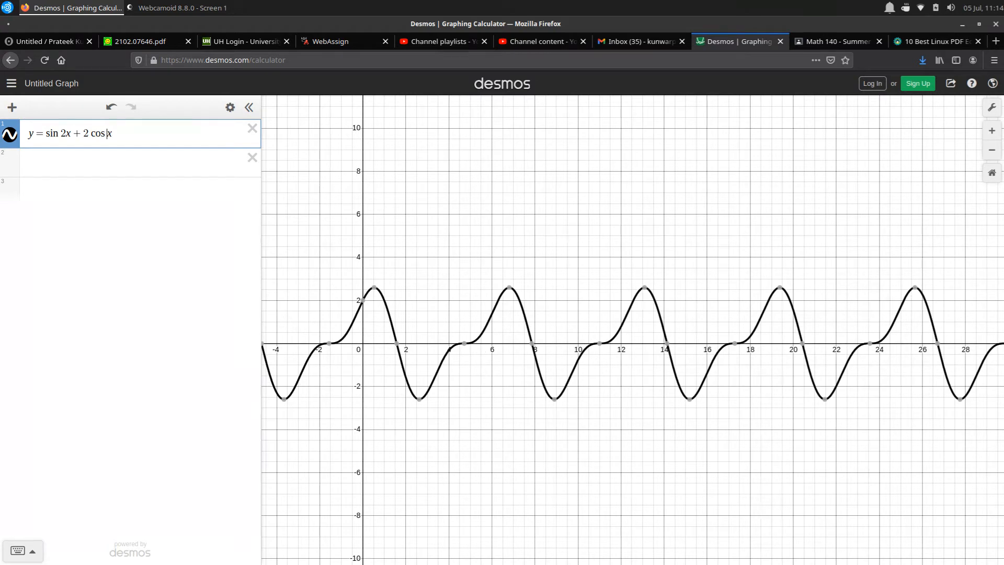
pyautogui.write('5')
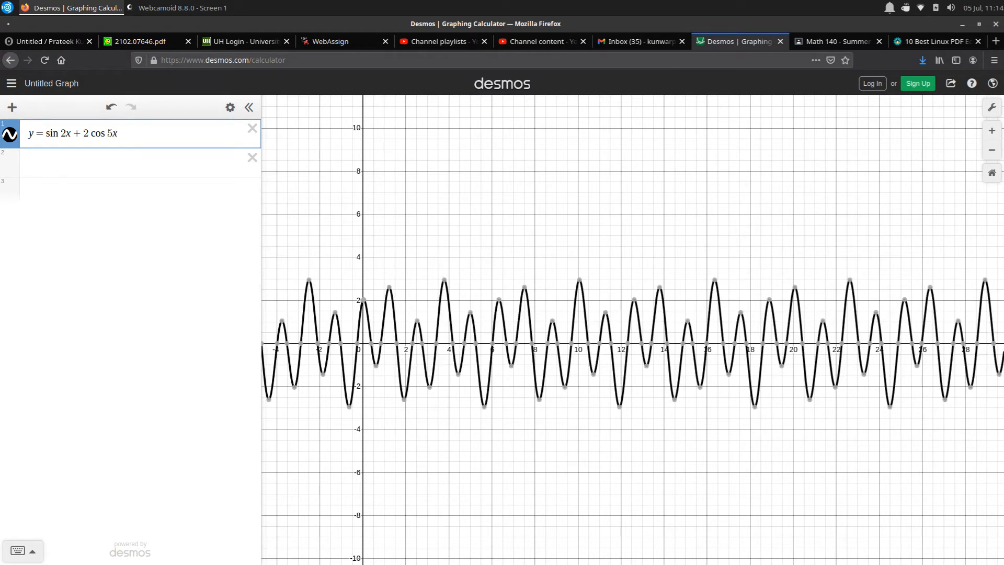
pyautogui.press('BackSpace')
pyautogui.write('3')
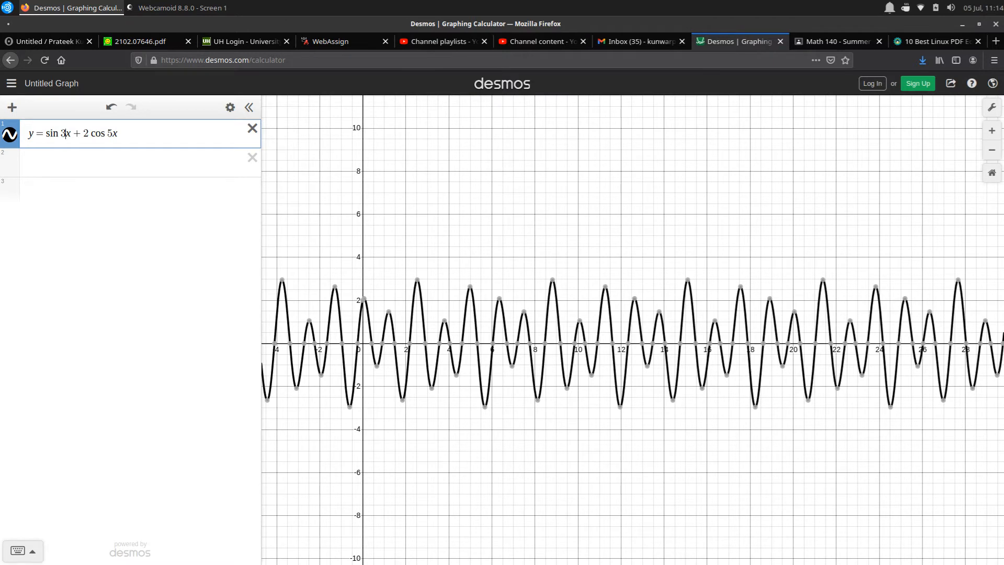
# Delete the combined sine and cosine expression and graph y = x^2 as the first expression
pyautogui.click(252, 128)
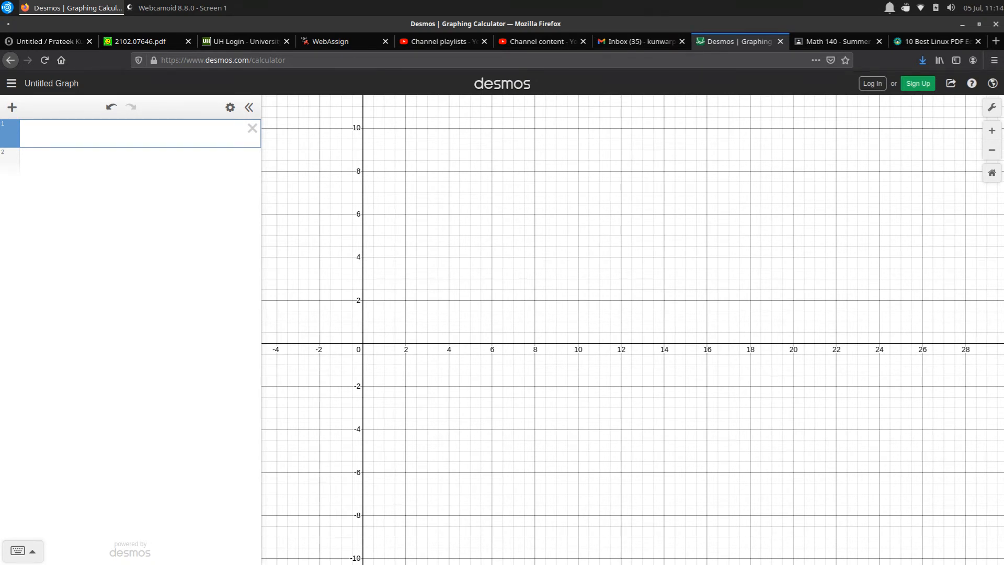
pyautogui.write('y=x')
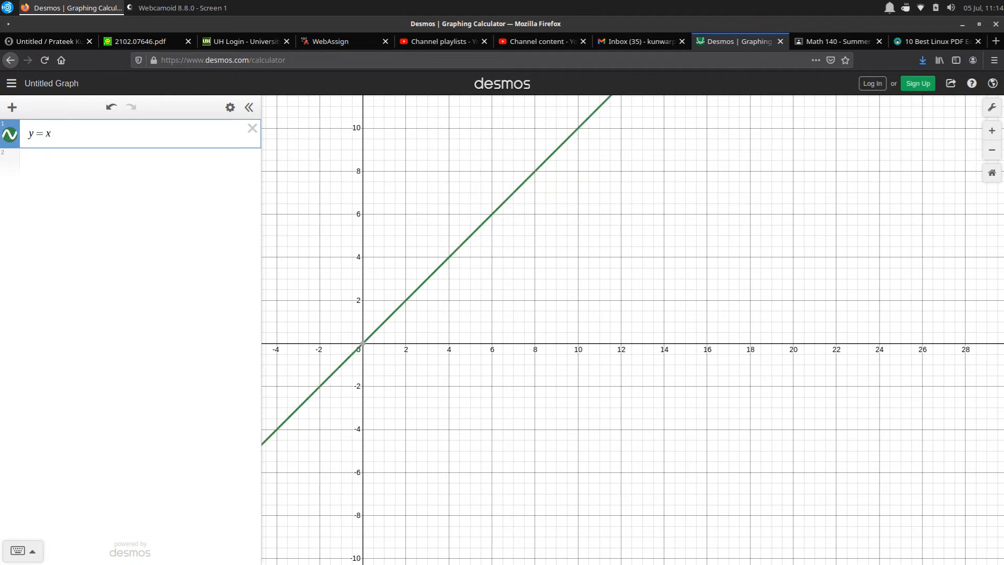
pyautogui.write('^22')
pyautogui.press('Return')
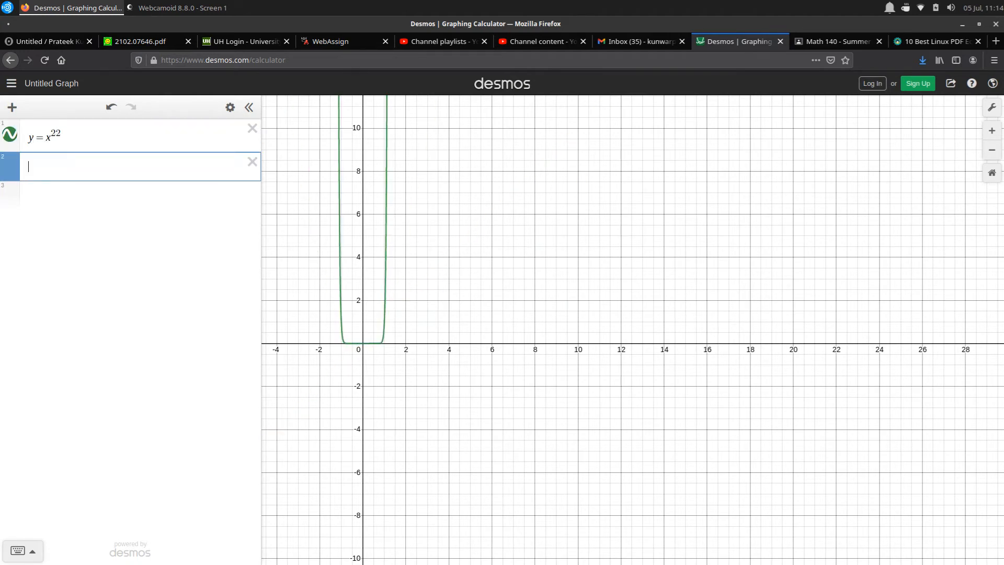
pyautogui.click(62, 137)
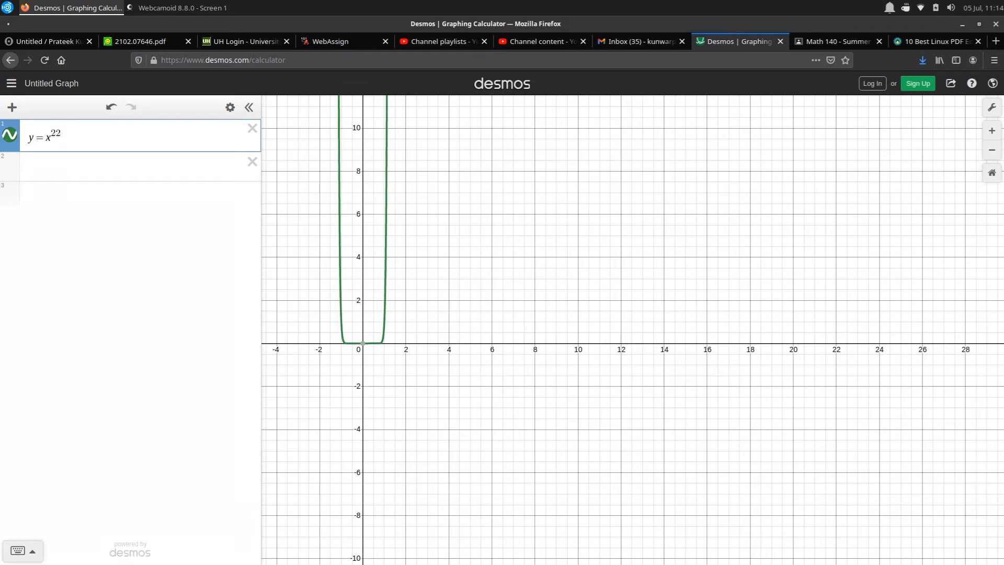
pyautogui.press('BackSpace')
pyautogui.press('Return')
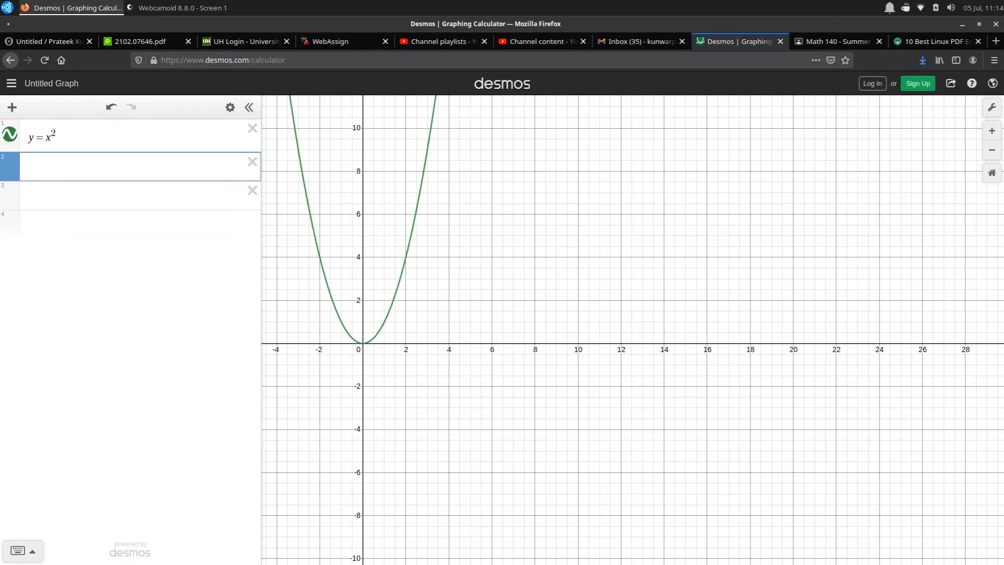
# Add y = -x^2 as the second expression, mirroring the parabola below the x-axis
pyautogui.write('y=-x')
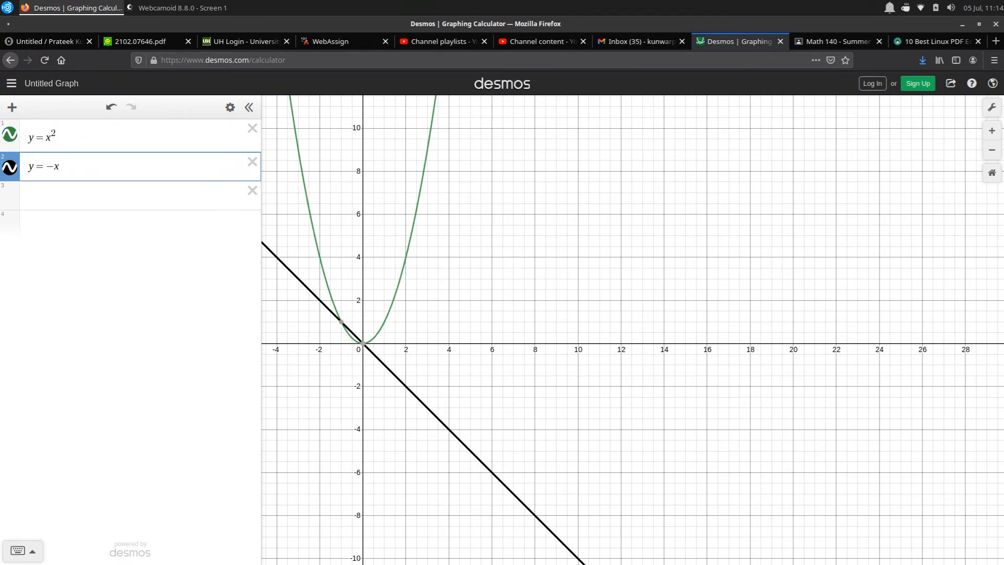
pyautogui.write('^2')
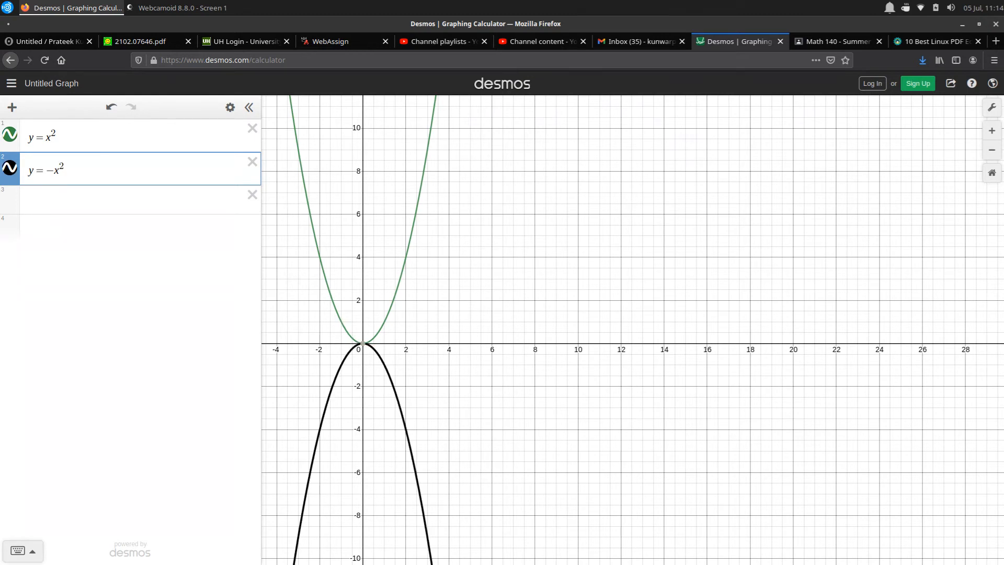
pyautogui.press('Return')
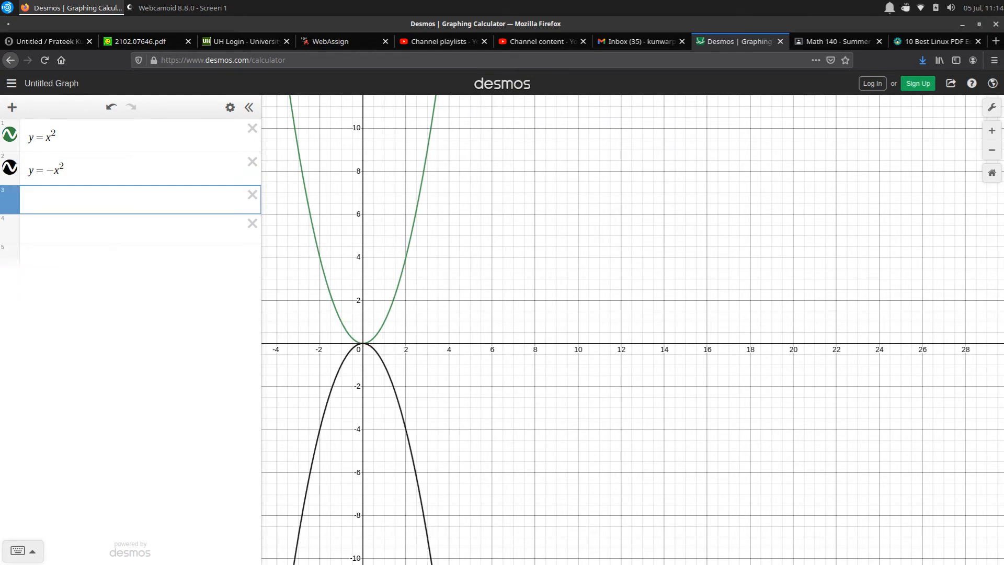
# Add y = x^2 cos(6πx) as the third expression, below the two parabolas
pyautogui.write('y')
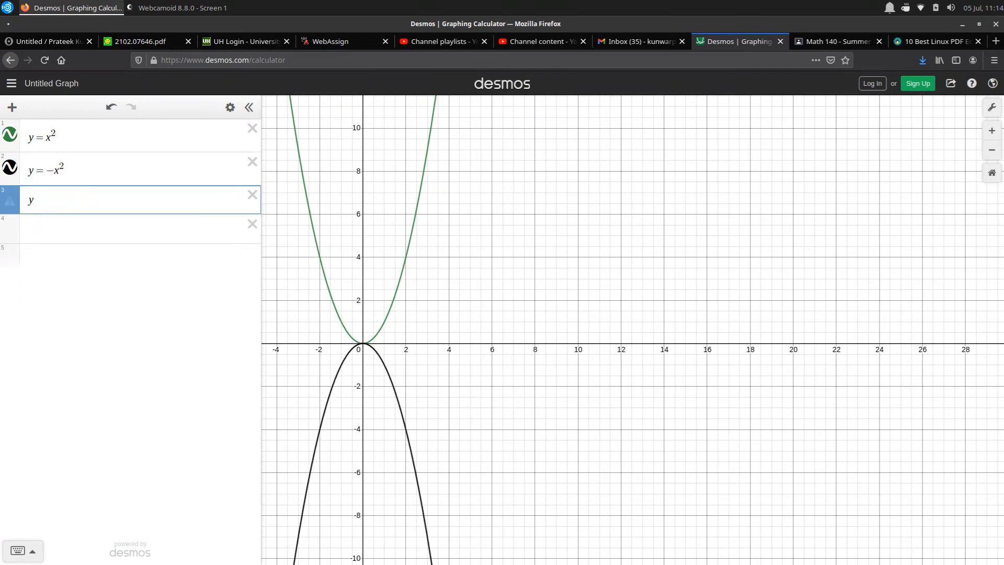
pyautogui.write('=x^2')
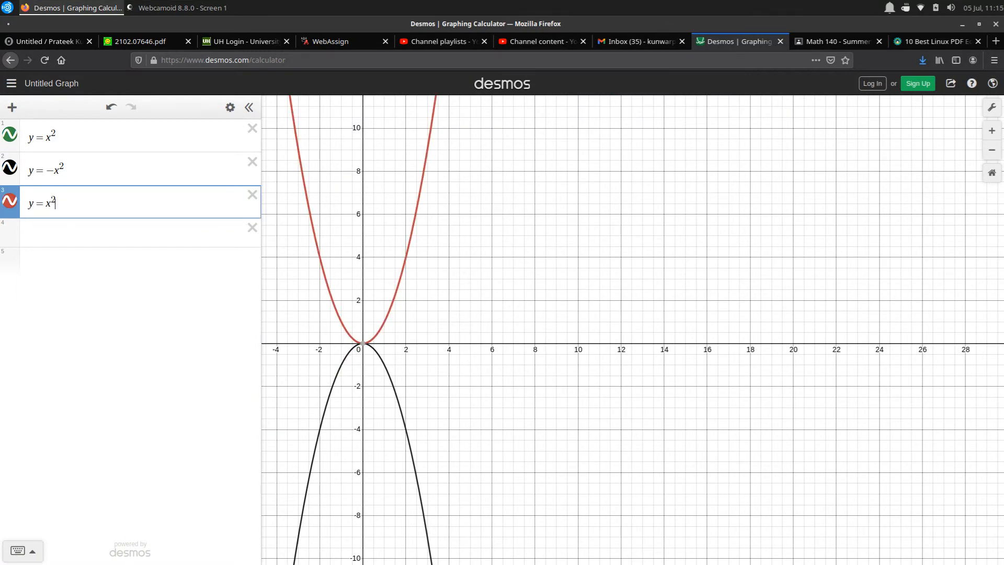
pyautogui.write('cos')
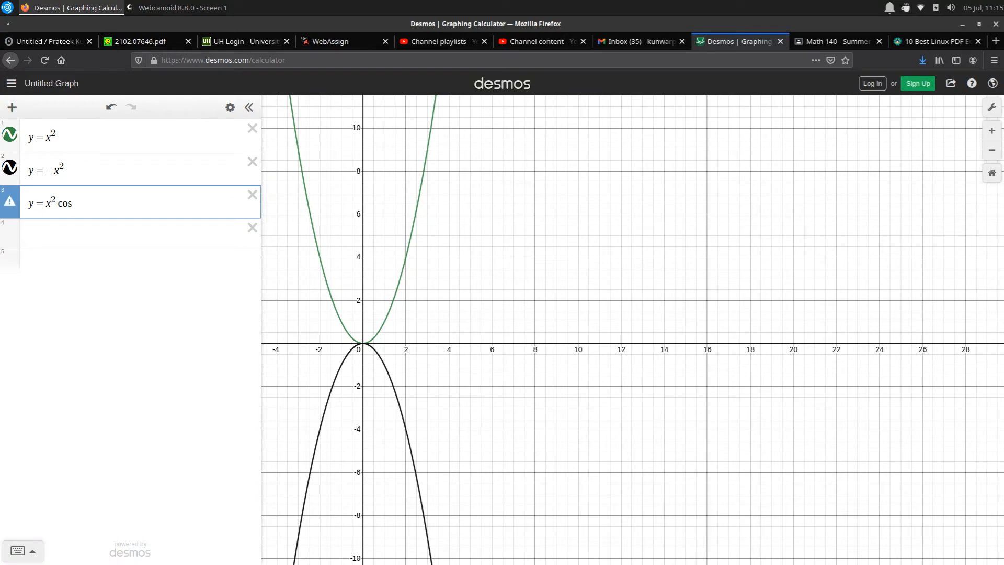
pyautogui.write('(6')
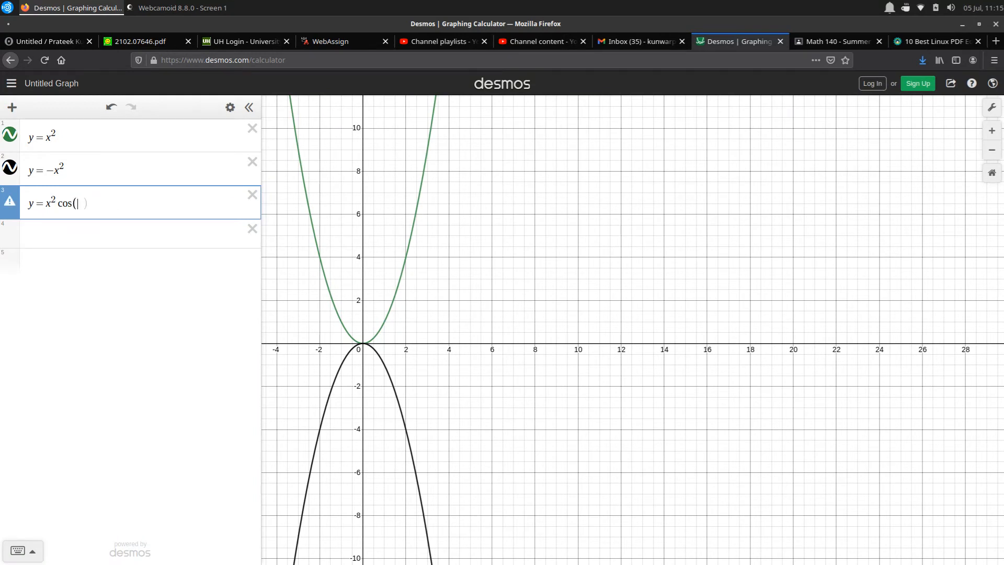
pyautogui.write('pi')
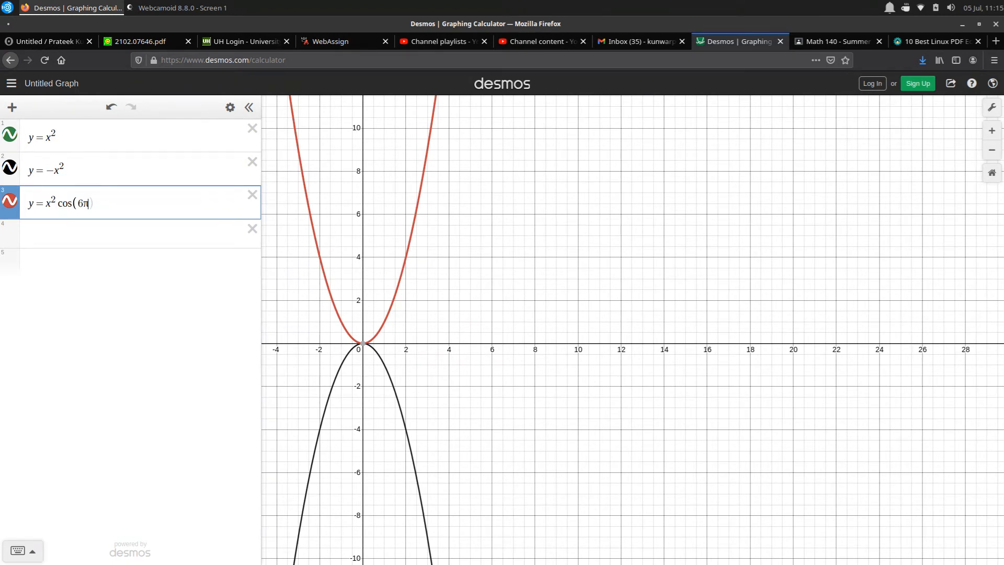
pyautogui.write('x')
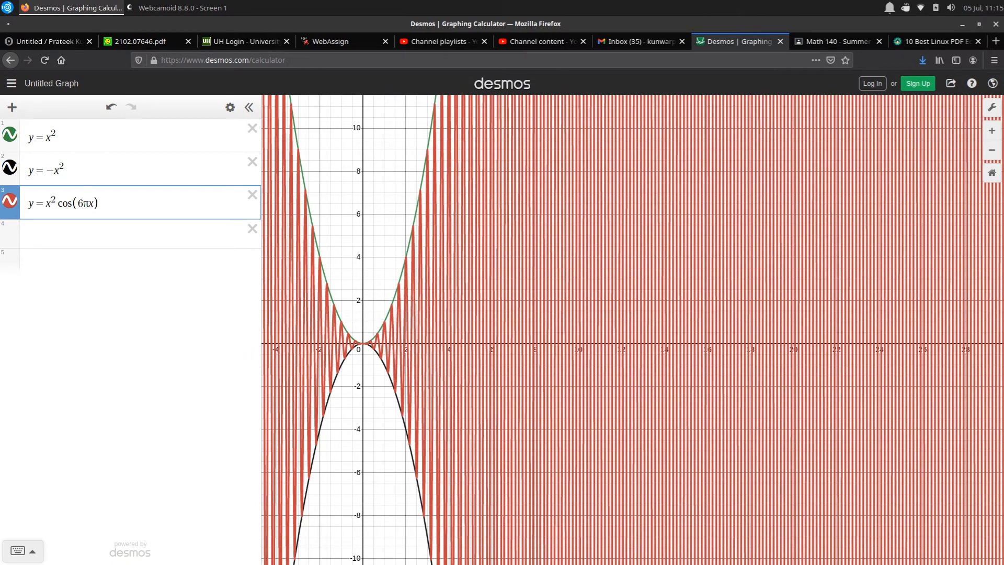
pyautogui.press('Return')
# Examine how the x^2 cos(6πx) curve oscillates between the two parabolas around the origin
pyautogui.scroll(-2, 555, 256)
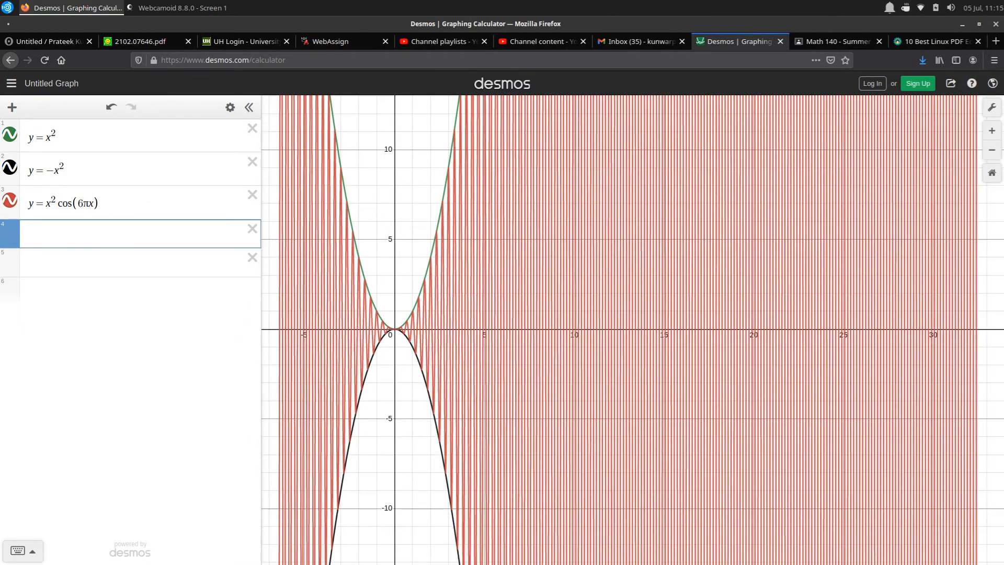
pyautogui.moveTo(590, 232); pyautogui.dragTo(659, 476)
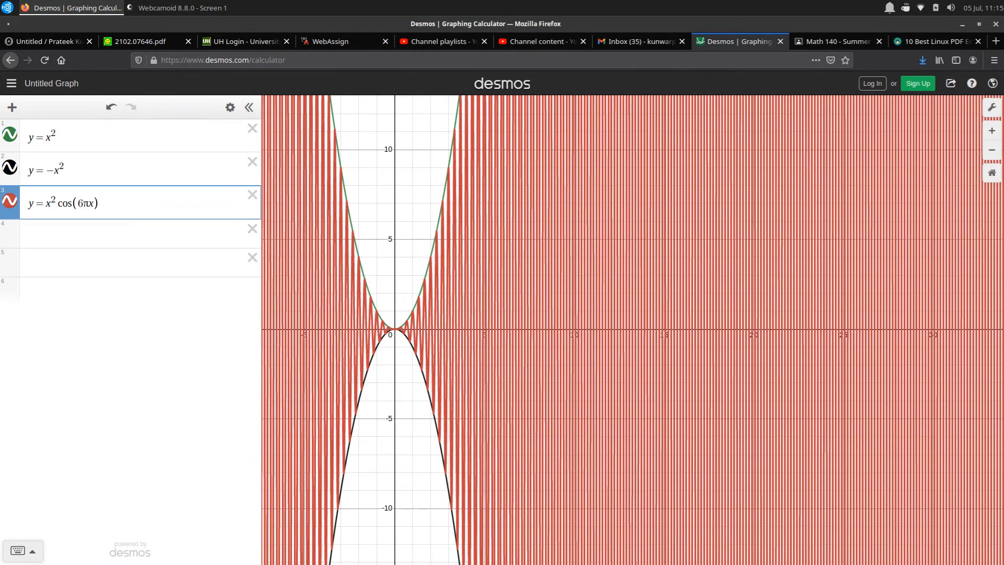
pyautogui.moveTo(397, 225); pyautogui.dragTo(521, 354)
pyautogui.scroll(5, 549, 453)
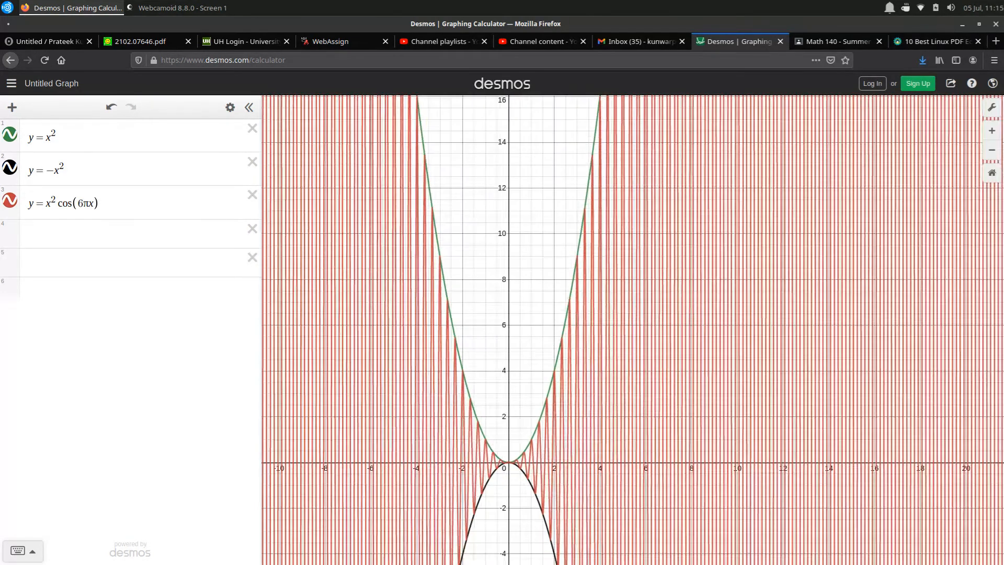
pyautogui.scroll(3, 547, 476)
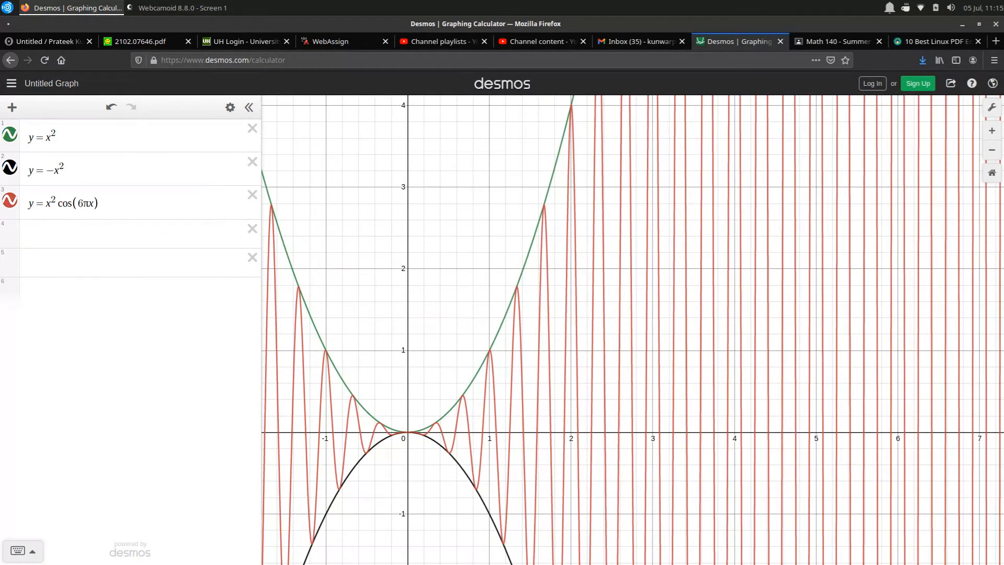
pyautogui.scroll(-2, 543, 360)
pyautogui.moveTo(543, 360); pyautogui.dragTo(530, 234)
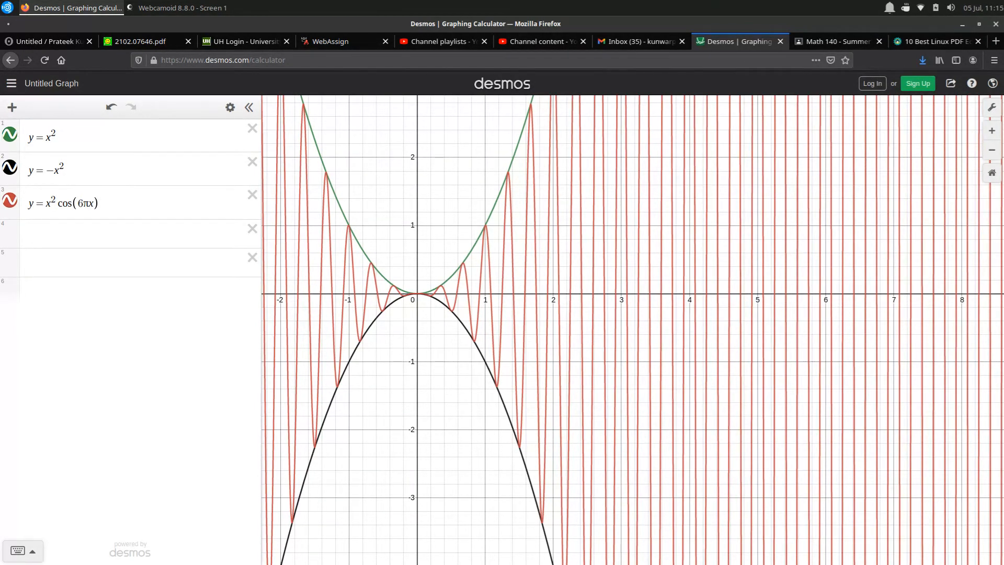
# Clear the exponents in the y = x^2 and y = -x^2 expressions, leaving the cosine expression as it is
pyautogui.click(59, 137)
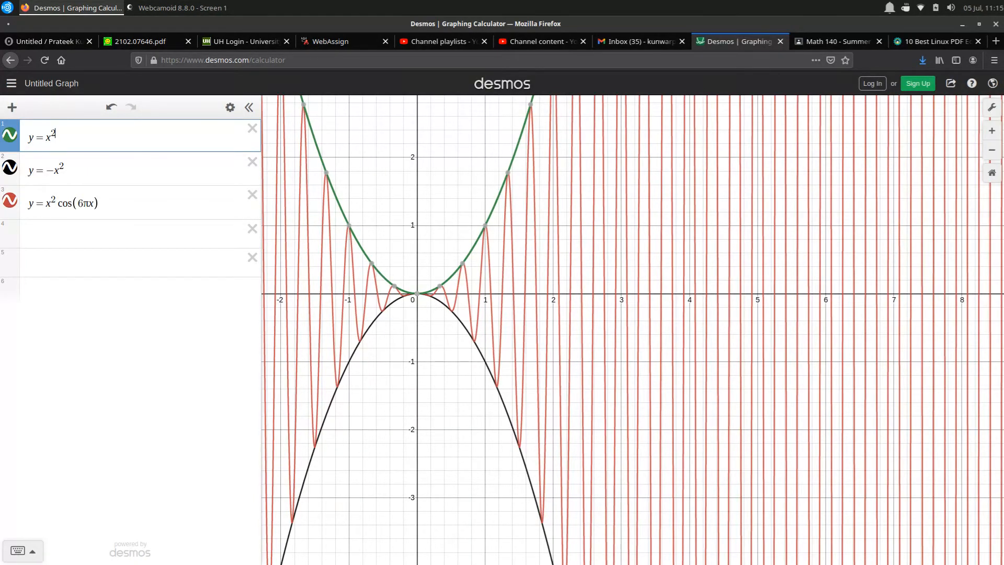
pyautogui.press('BackSpace')
pyautogui.press('BackSpace')
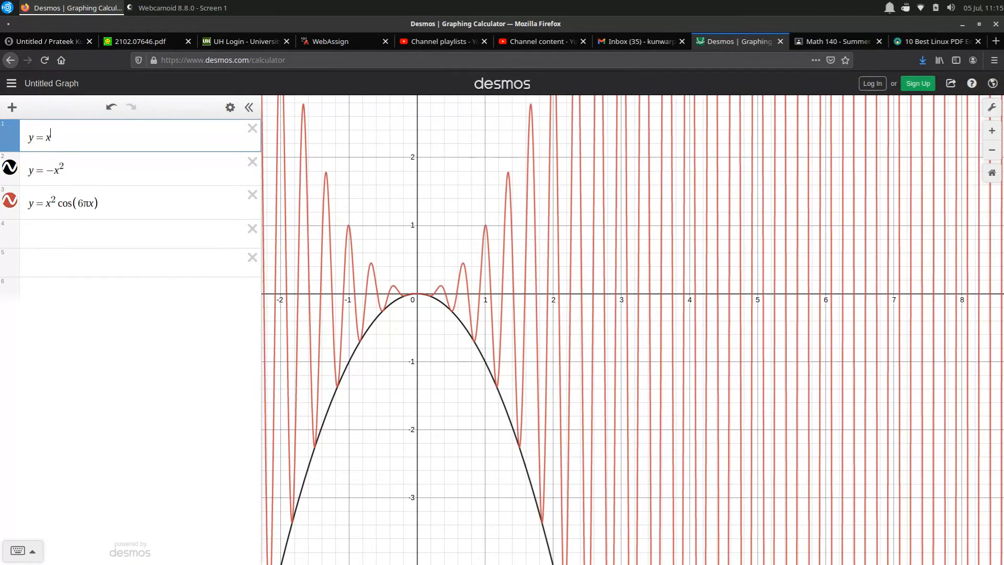
pyautogui.click(64, 170)
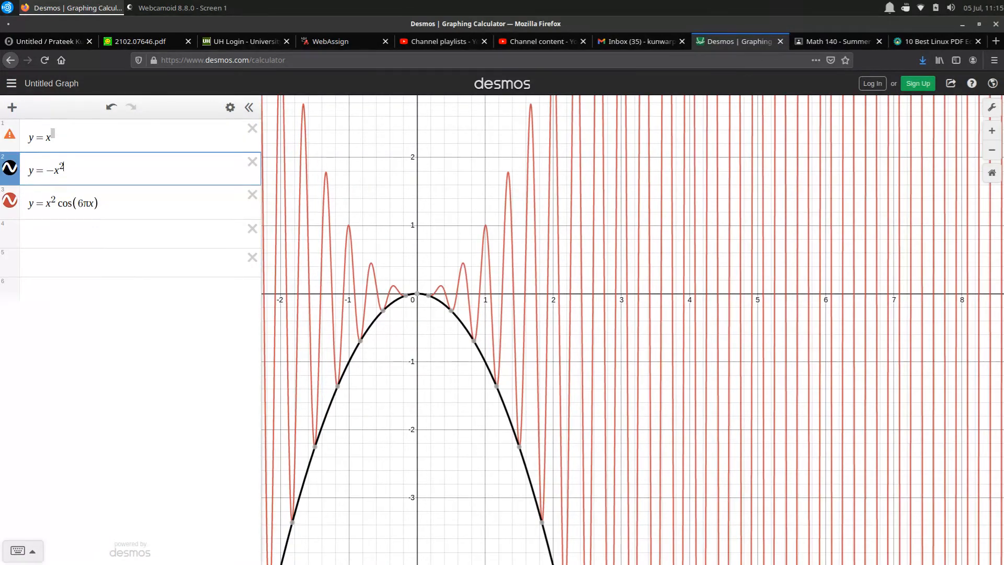
pyautogui.press('BackSpace')
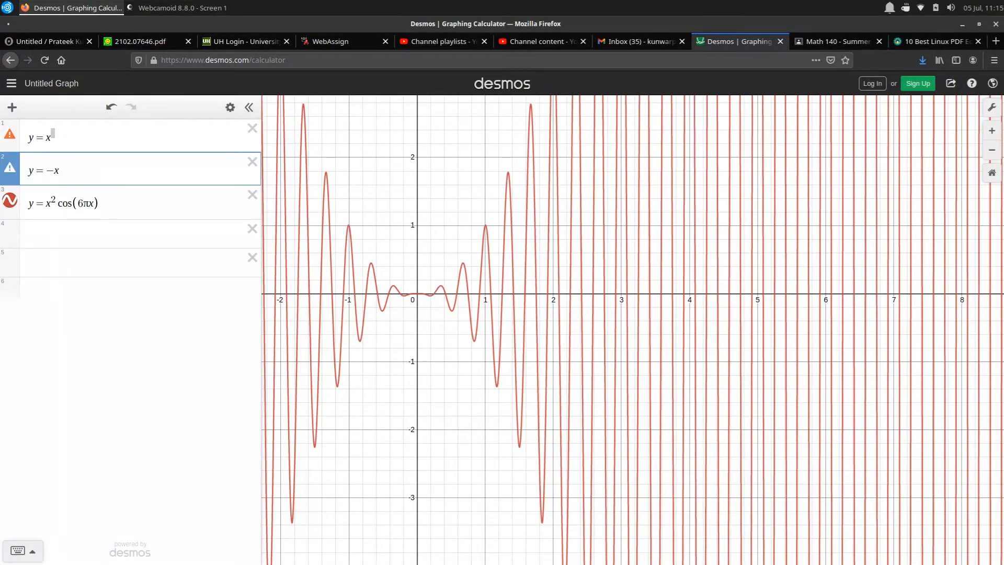
# Remove the remaining exponents from all three expressions, making them y = x, y = -x and y = x cos(6πx)
pyautogui.click(55, 201)
pyautogui.press('BackSpace')
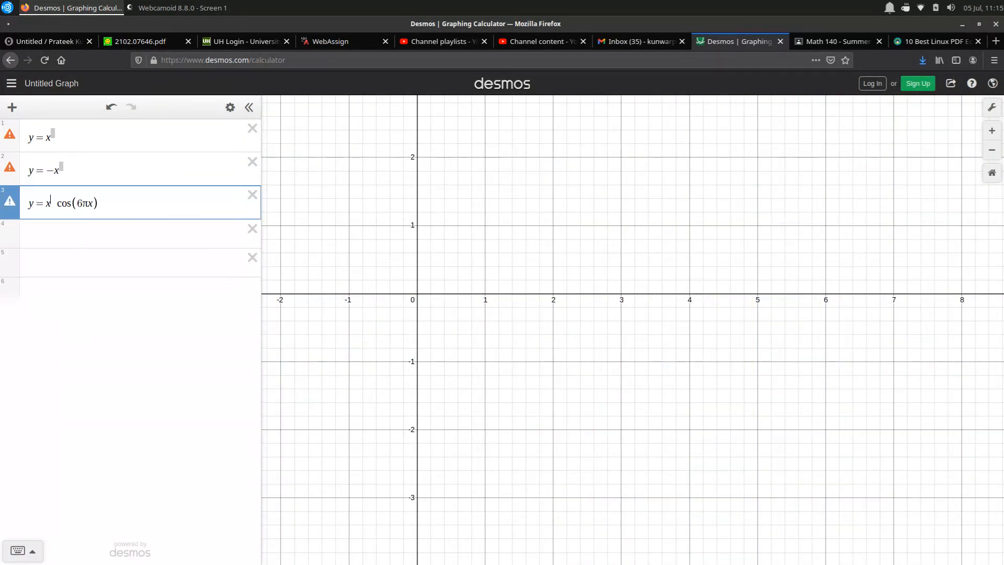
pyautogui.click(61, 167)
pyautogui.press('BackSpace')
pyautogui.click(54, 135)
pyautogui.press('BackSpace')
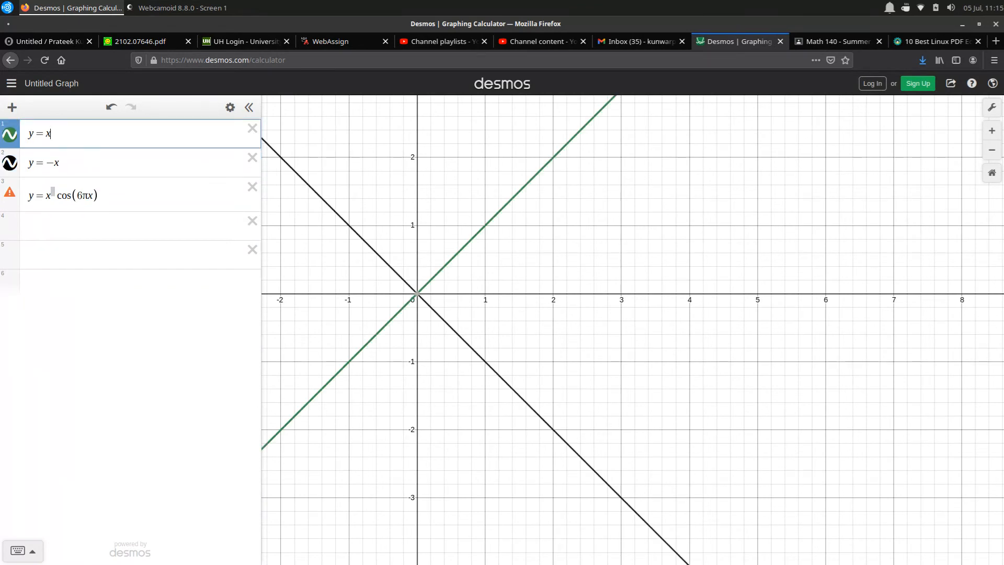
pyautogui.click(54, 194)
pyautogui.press('BackSpace')
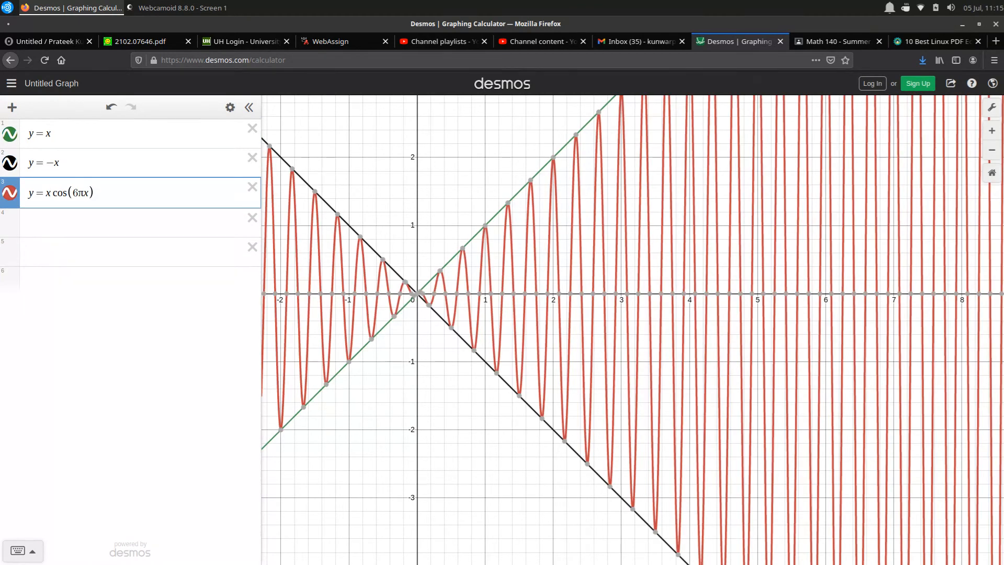
pyautogui.scroll(-3, 585, 337)
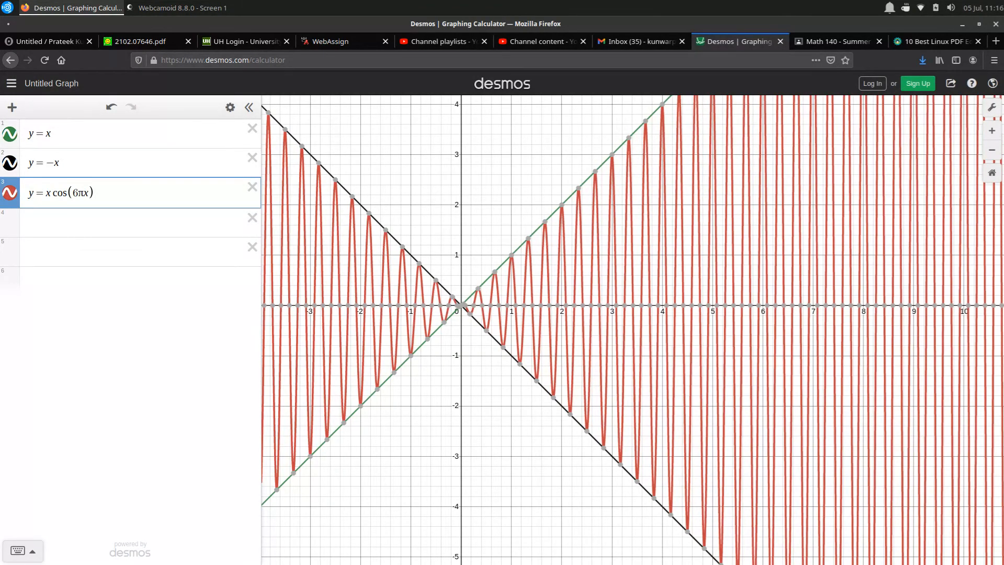
# Cube the x factor in all three expressions, making them y = x^3, y = -x^3 and y = x^3 cos(6πx)
pyautogui.click(54, 134)
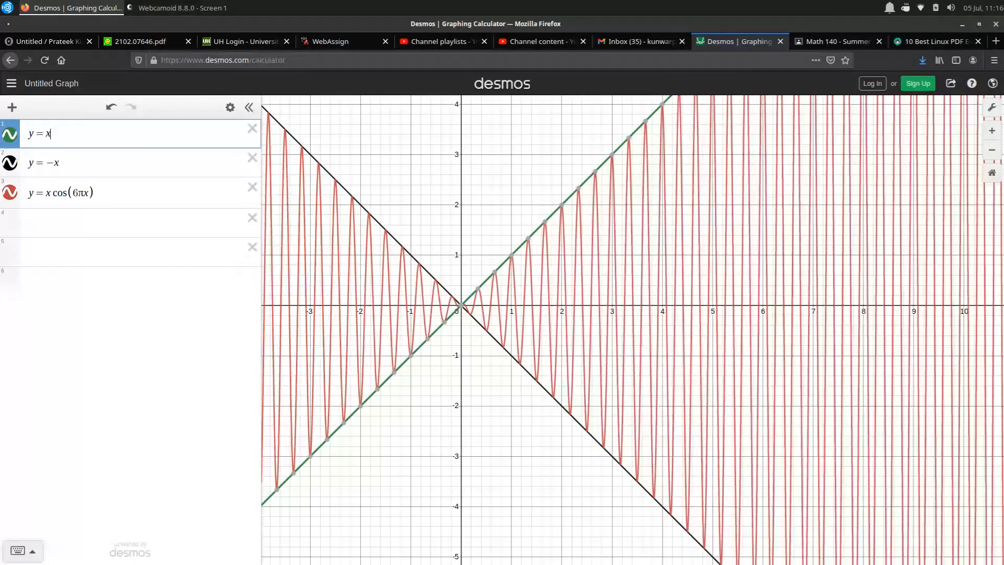
pyautogui.write('^3')
pyautogui.click(59, 167)
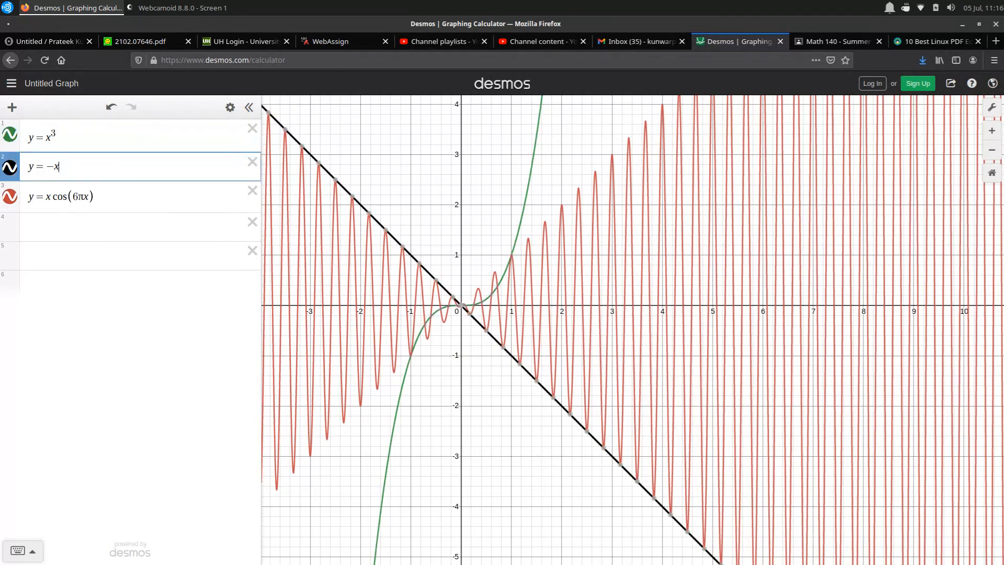
pyautogui.write('^3')
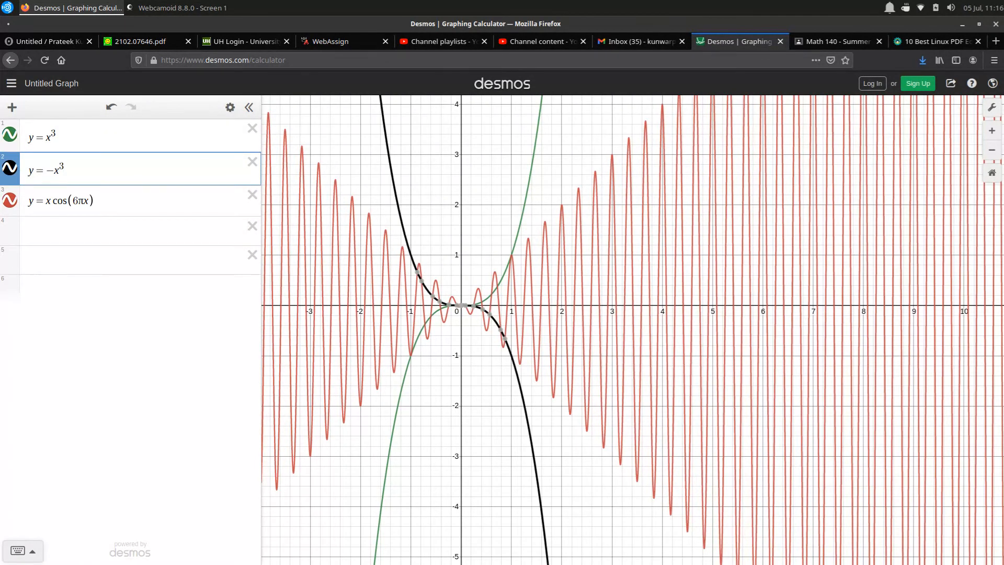
pyautogui.click(50, 200)
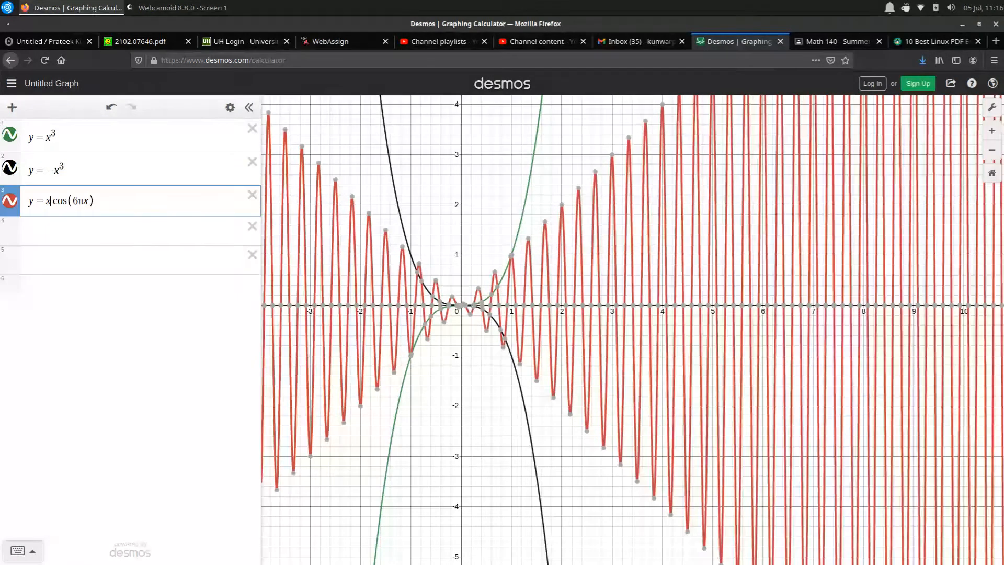
pyautogui.write('^3')
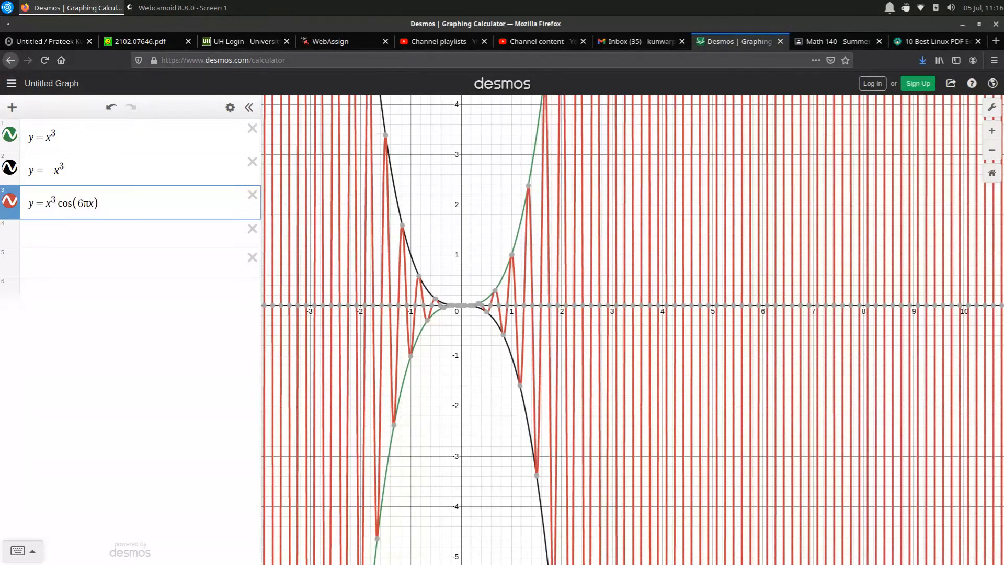
# Replace the two cubic envelope expressions with y = e^x and y = -e^x
pyautogui.moveTo(58, 136); pyautogui.dragTo(46, 137)
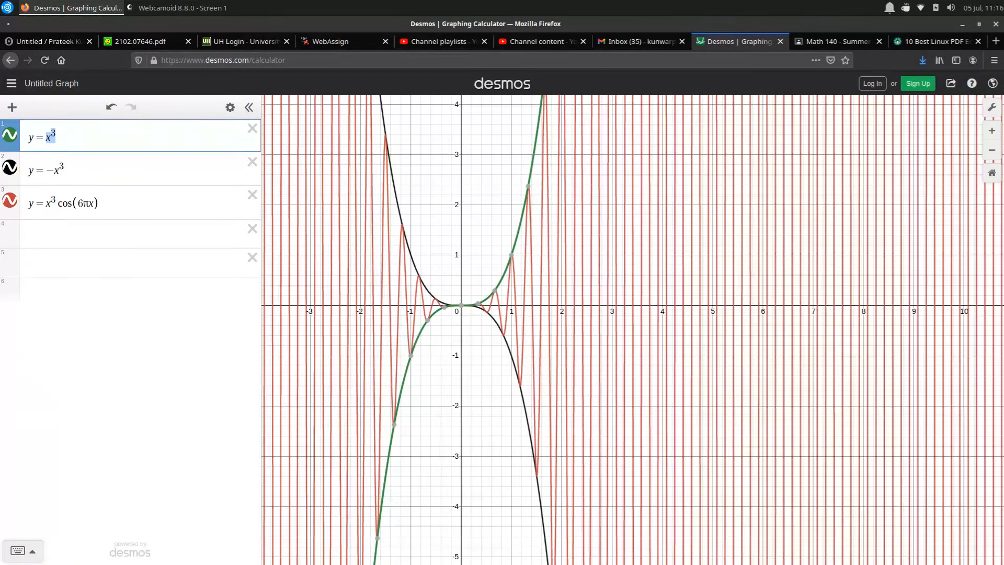
pyautogui.write('e^x')
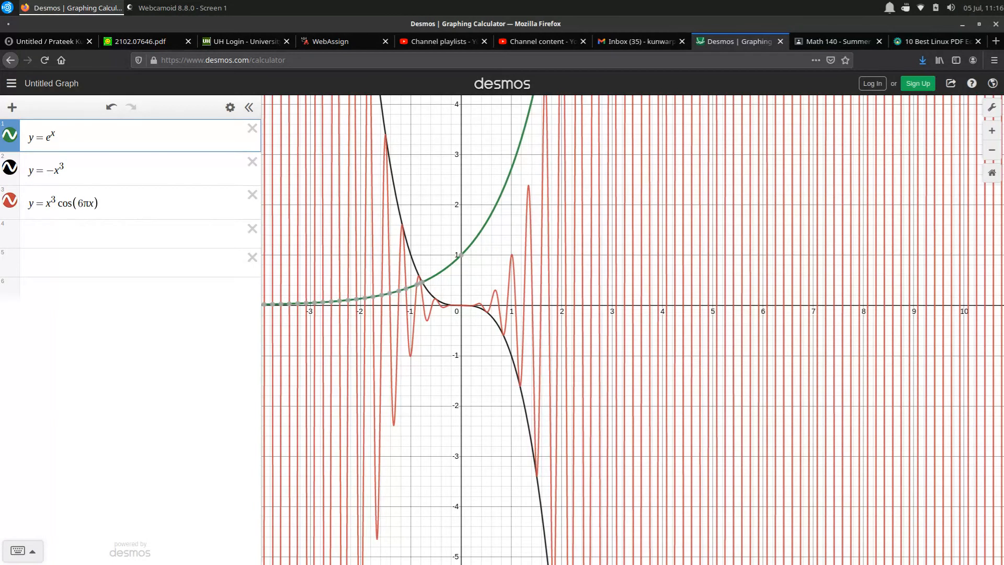
pyautogui.click(64, 171)
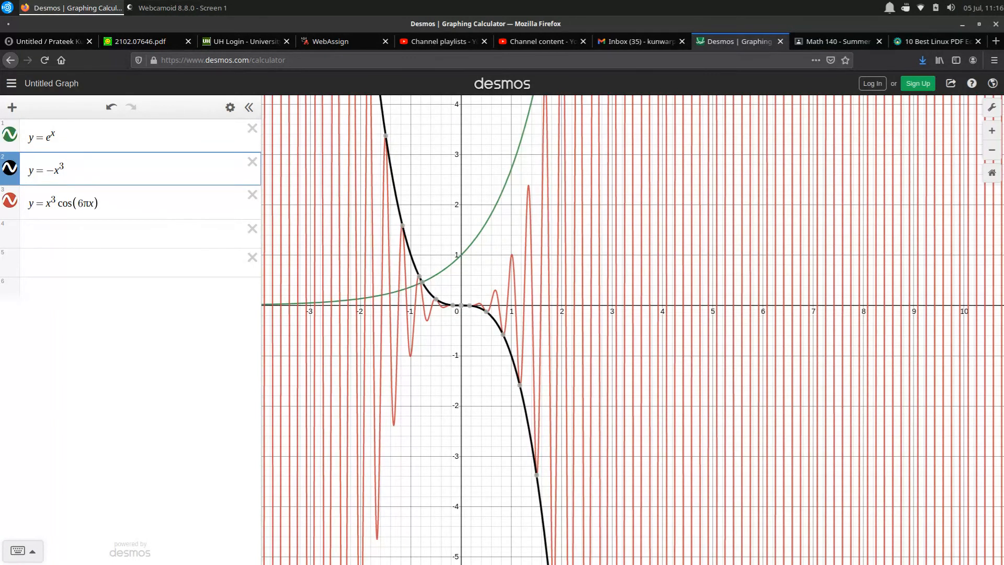
pyautogui.press('BackSpace')
pyautogui.press('BackSpace')
pyautogui.press('BackSpace')
pyautogui.press('BackSpace')
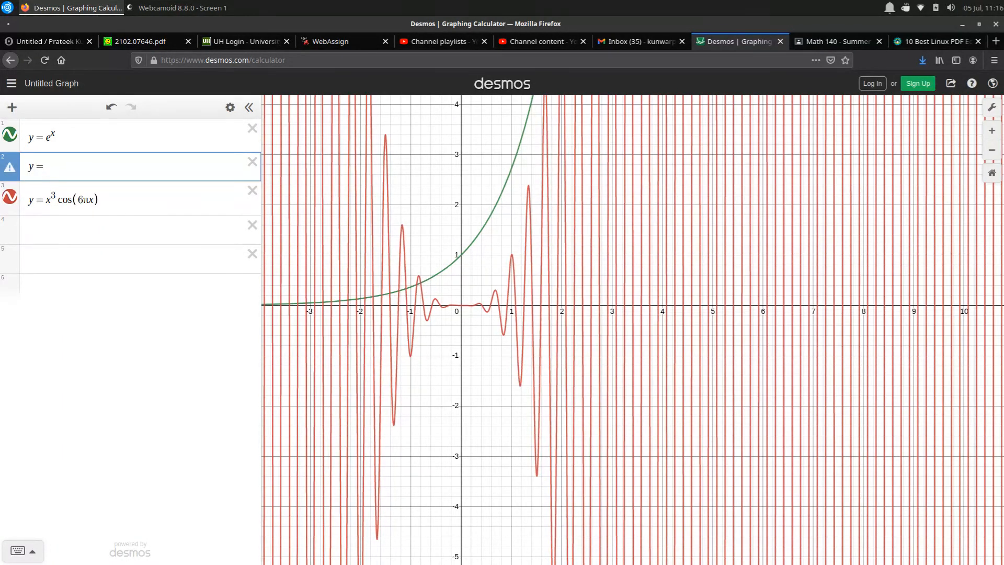
pyautogui.write('e^x')
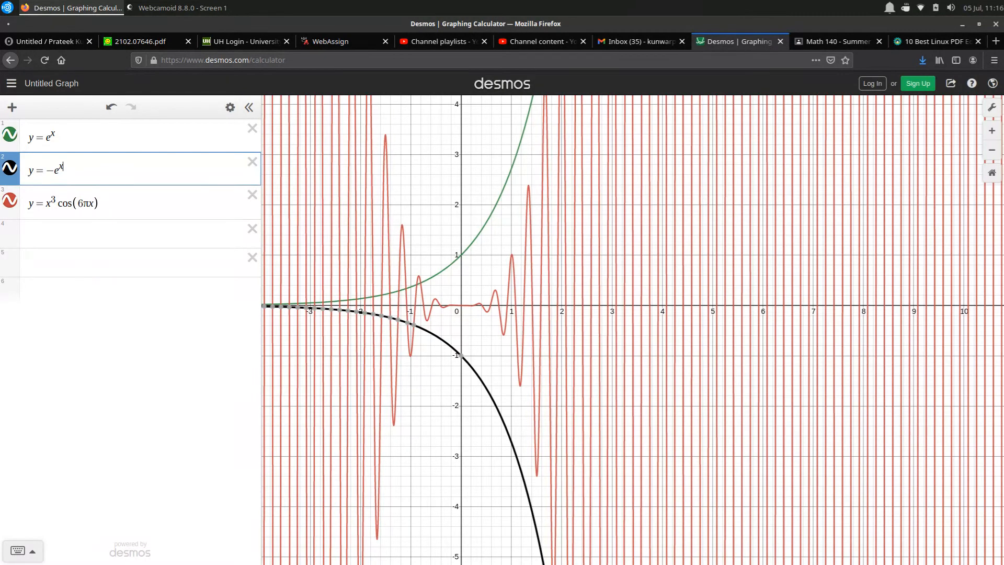
# Replace the x^3 factor in the third expression with e^x, making it y = e^x cos(6πx)
pyautogui.click(56, 201)
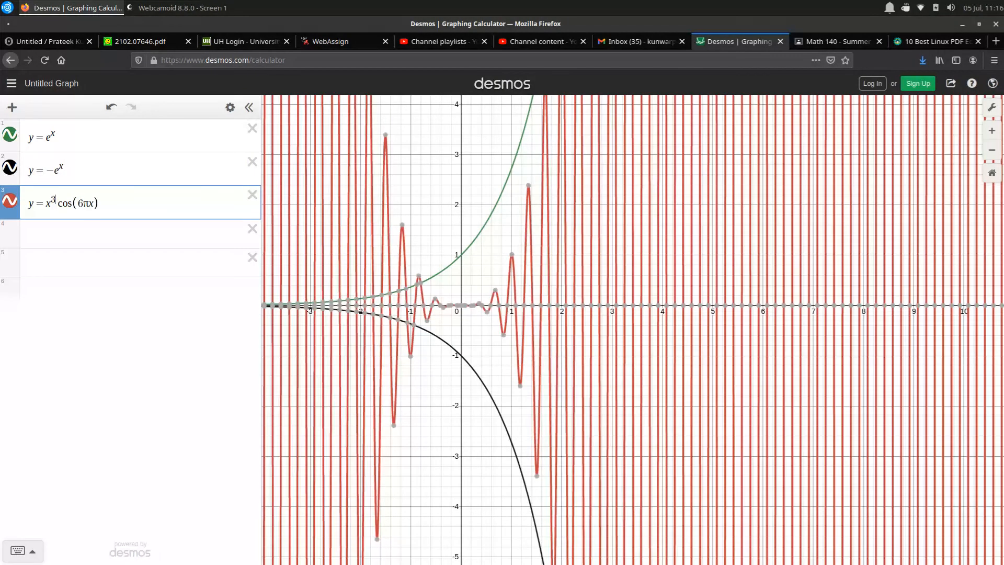
pyautogui.press('BackSpace')
pyautogui.press('BackSpace')
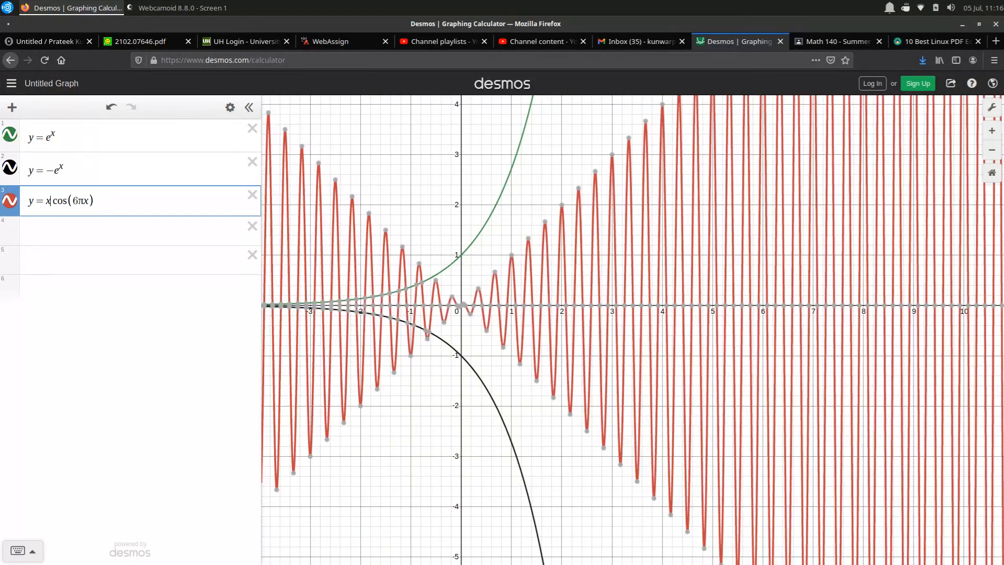
pyautogui.press('BackSpace')
pyautogui.write('e')
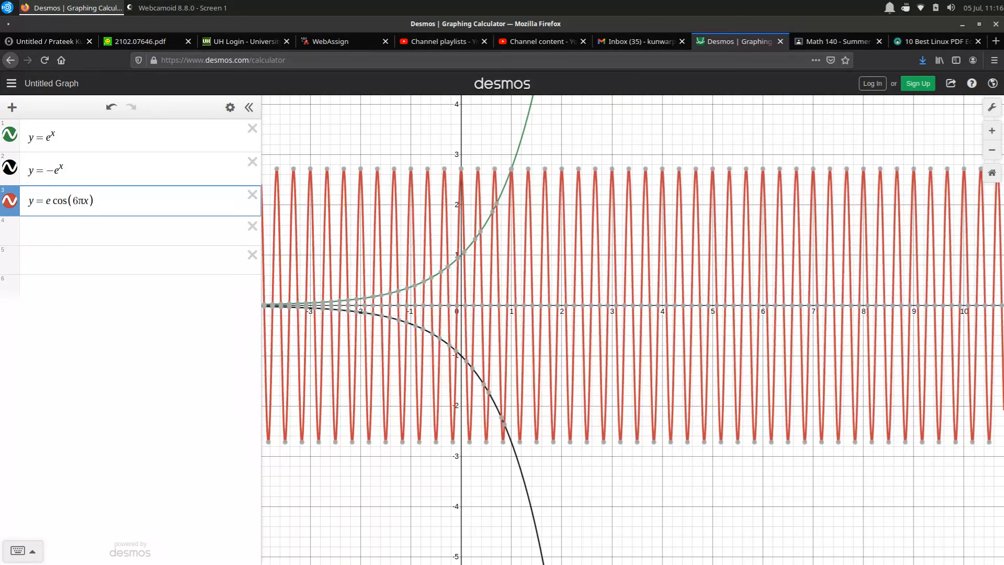
pyautogui.write('^x')
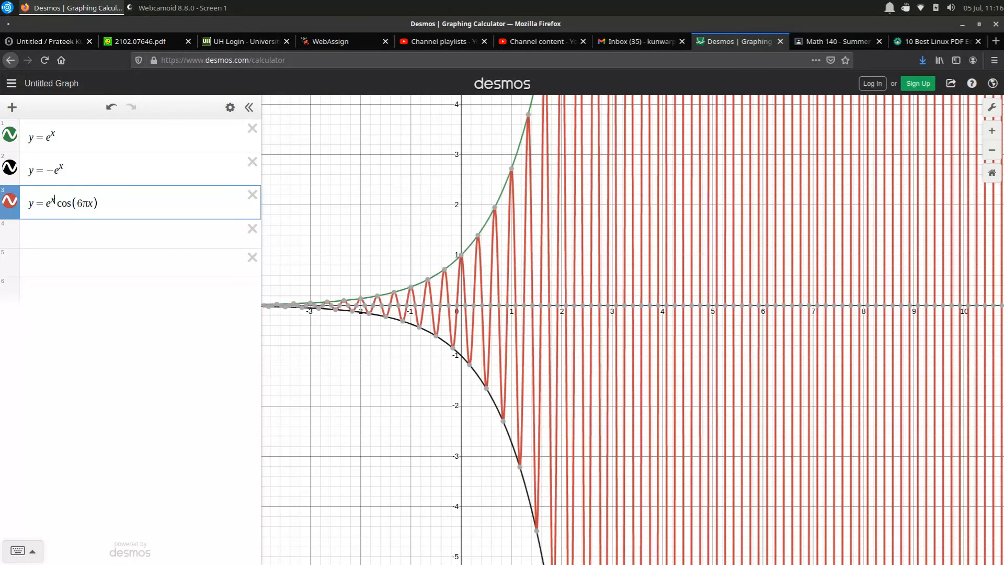
pyautogui.moveTo(545, 305); pyautogui.dragTo(736, 345)
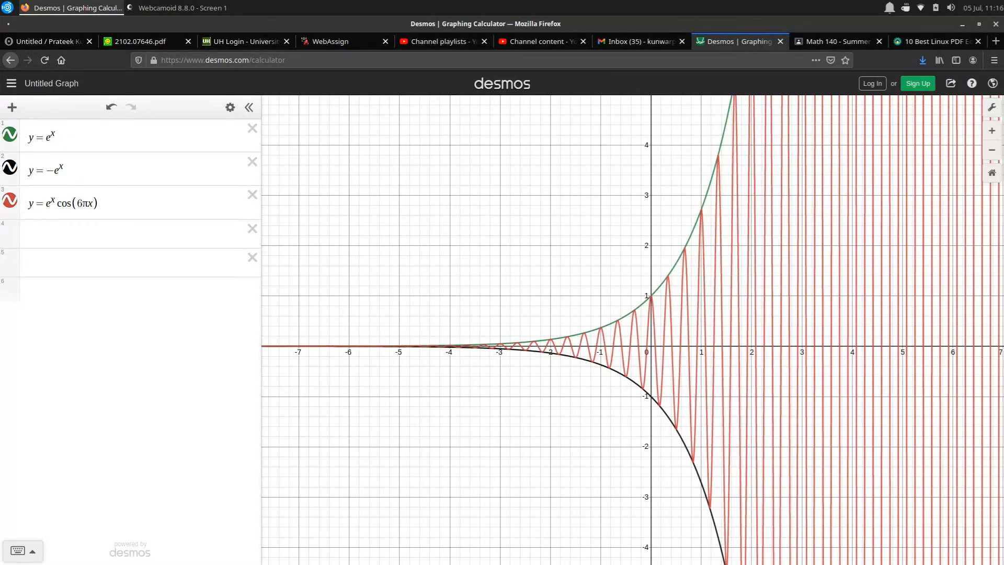
pyautogui.moveTo(604, 340); pyautogui.dragTo(550, 341)
pyautogui.moveTo(585, 262); pyautogui.dragTo(492, 320)
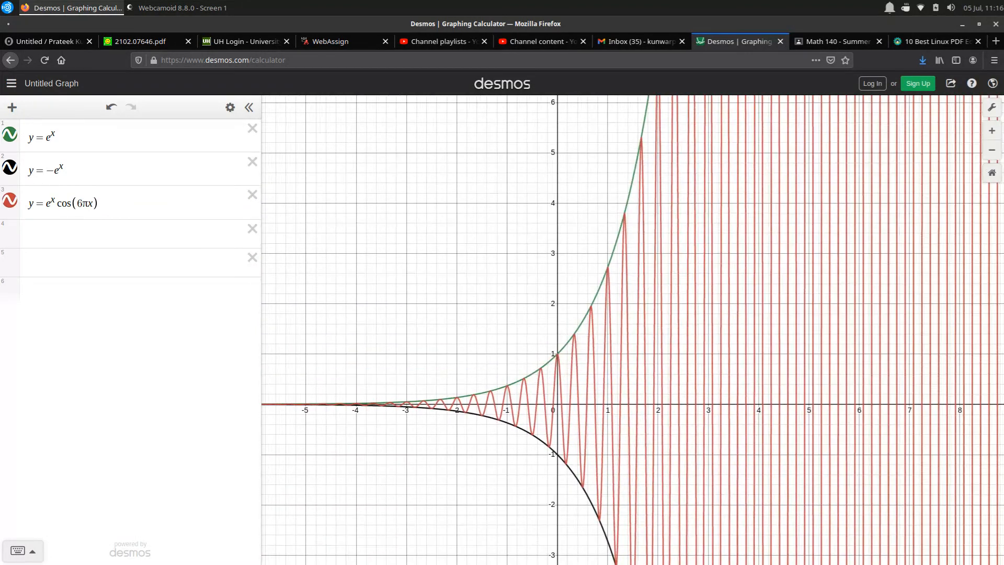
# Replace the two exponential envelope expressions with y = sin x and y = -sin x
pyautogui.moveTo(66, 137); pyautogui.dragTo(46, 137)
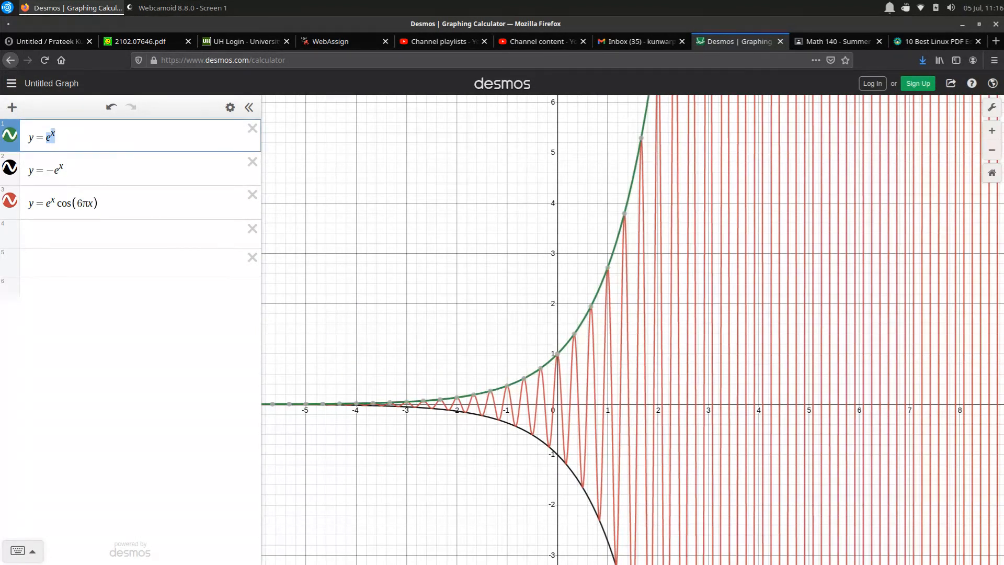
pyautogui.write('s')
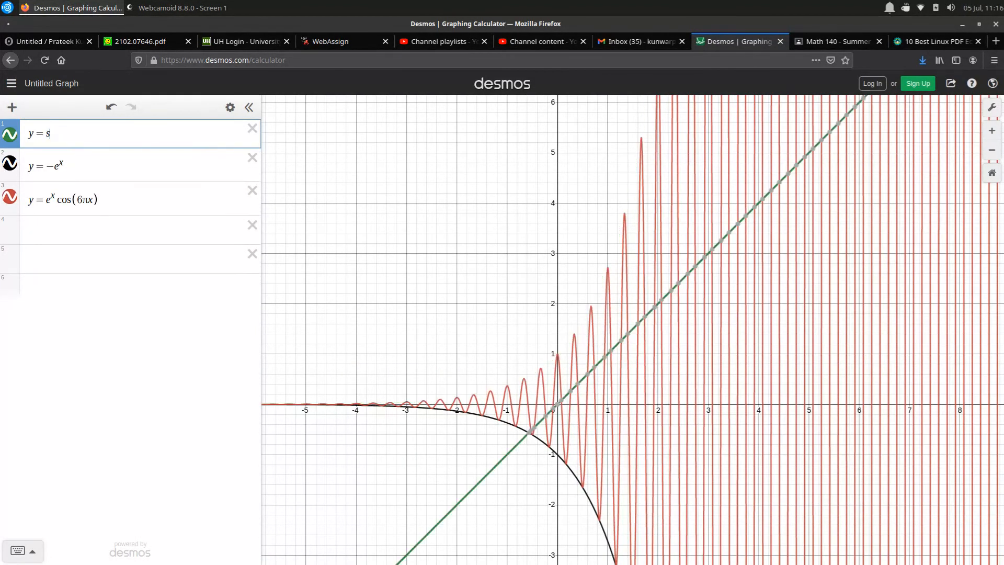
pyautogui.write('in x')
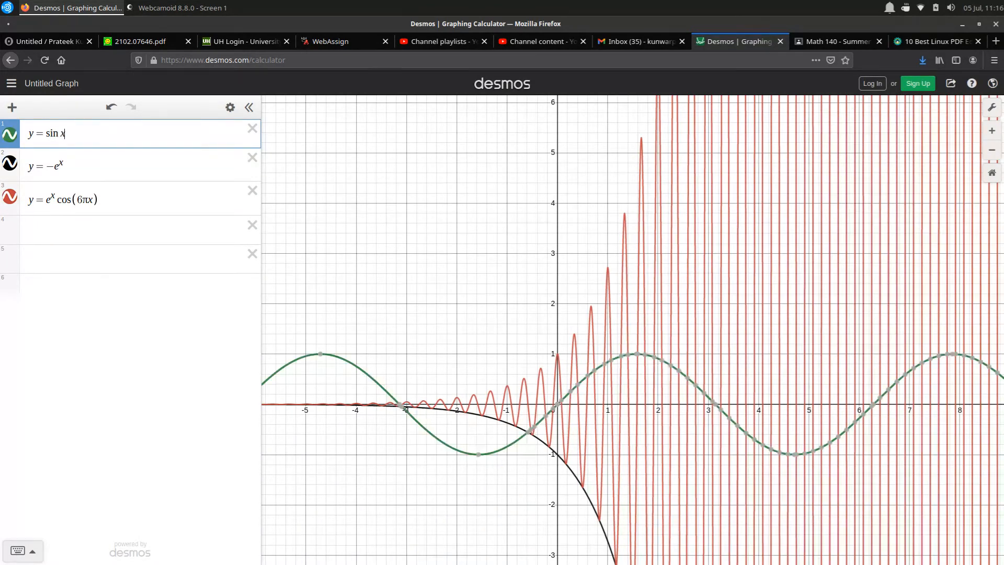
pyautogui.moveTo(65, 167); pyautogui.dragTo(47, 167)
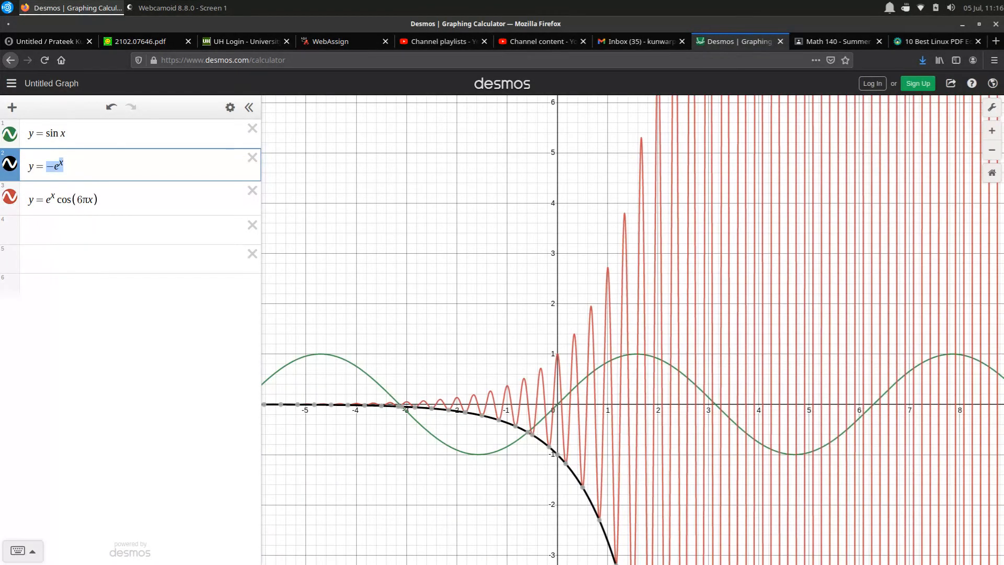
pyautogui.write('-sin')
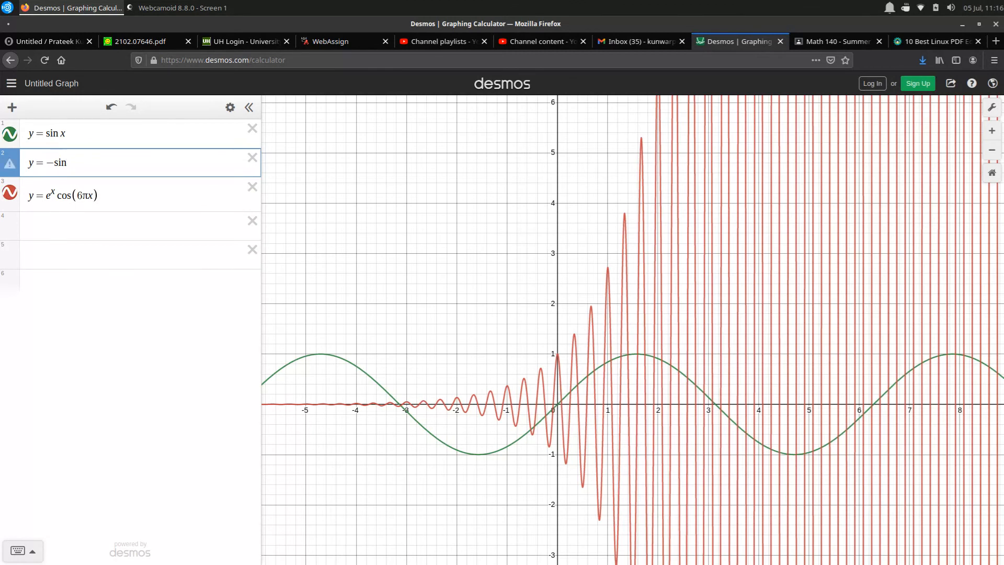
pyautogui.write(' x')
# Replace the e^x factor in the third expression with sin(x) in parentheses, making it y = sin(x) cos(6πx)
pyautogui.click(55, 196)
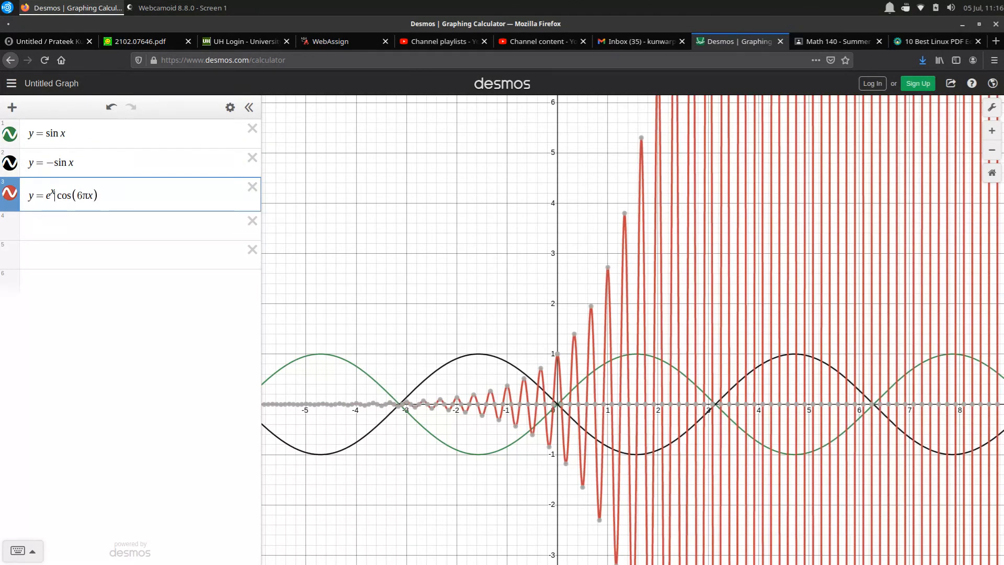
pyautogui.press('BackSpace')
pyautogui.press('BackSpace')
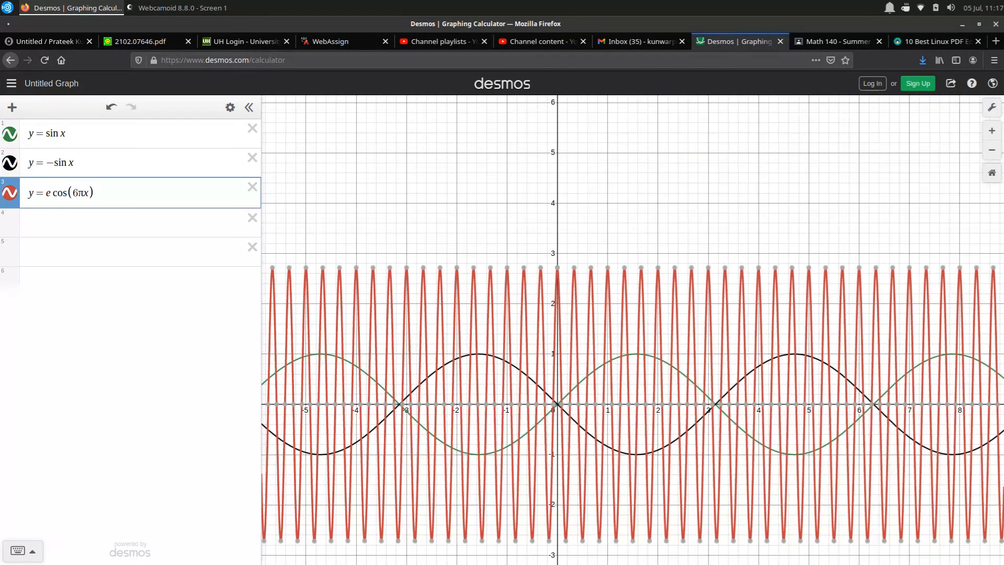
pyautogui.press('BackSpace')
pyautogui.write('sinx')
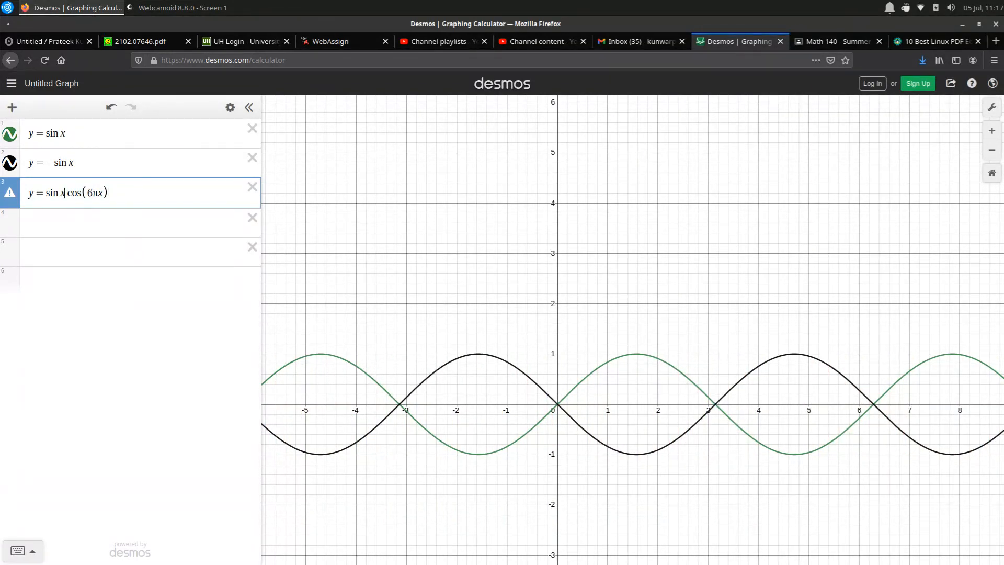
pyautogui.press('BackSpace')
pyautogui.write('(')
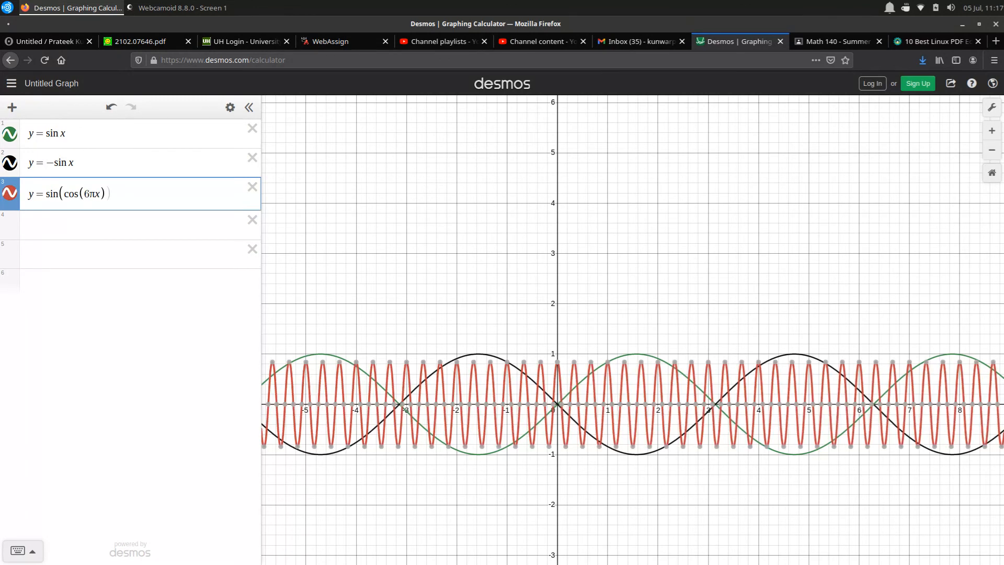
pyautogui.write('x)')
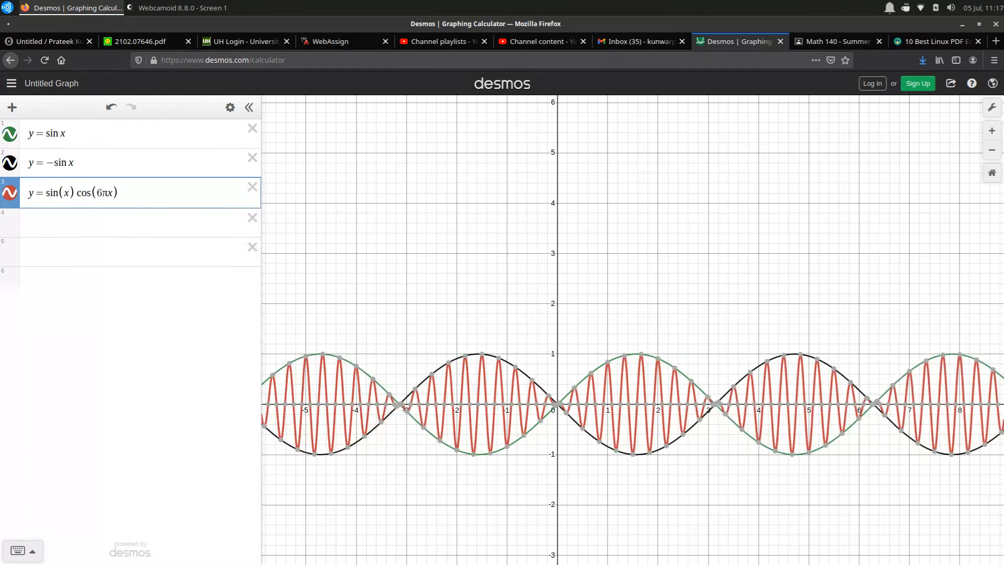
pyautogui.moveTo(641, 486); pyautogui.dragTo(599, 386)
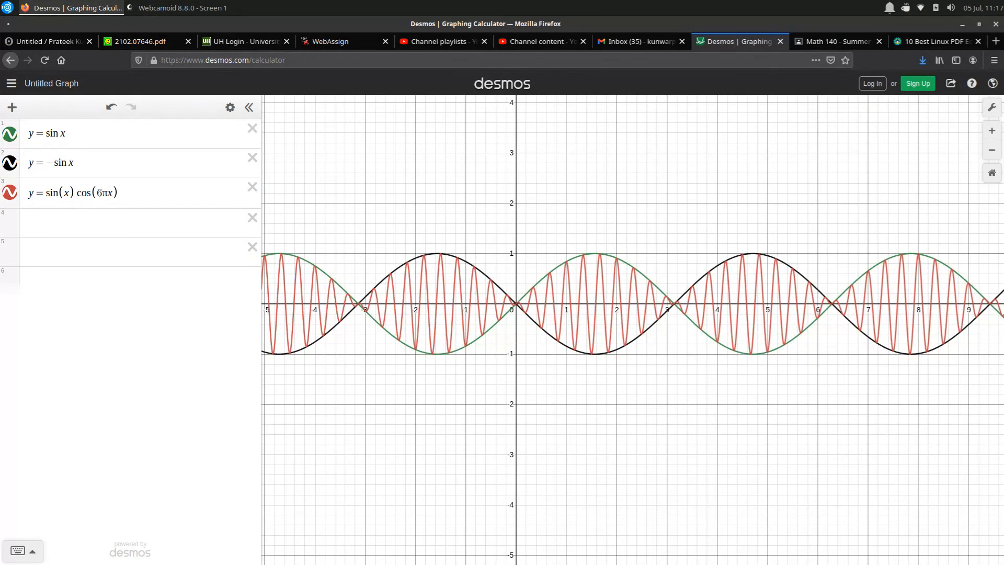